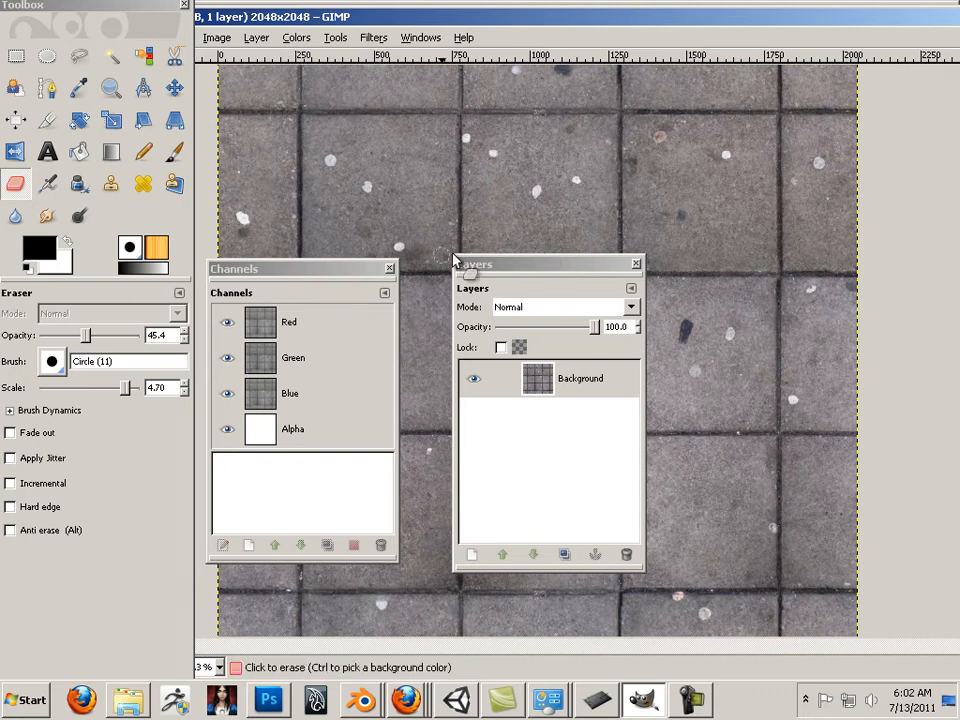
Duplicate the Background layer and hide the original.
{"action": "right_click", "coordinate": [546, 383]}
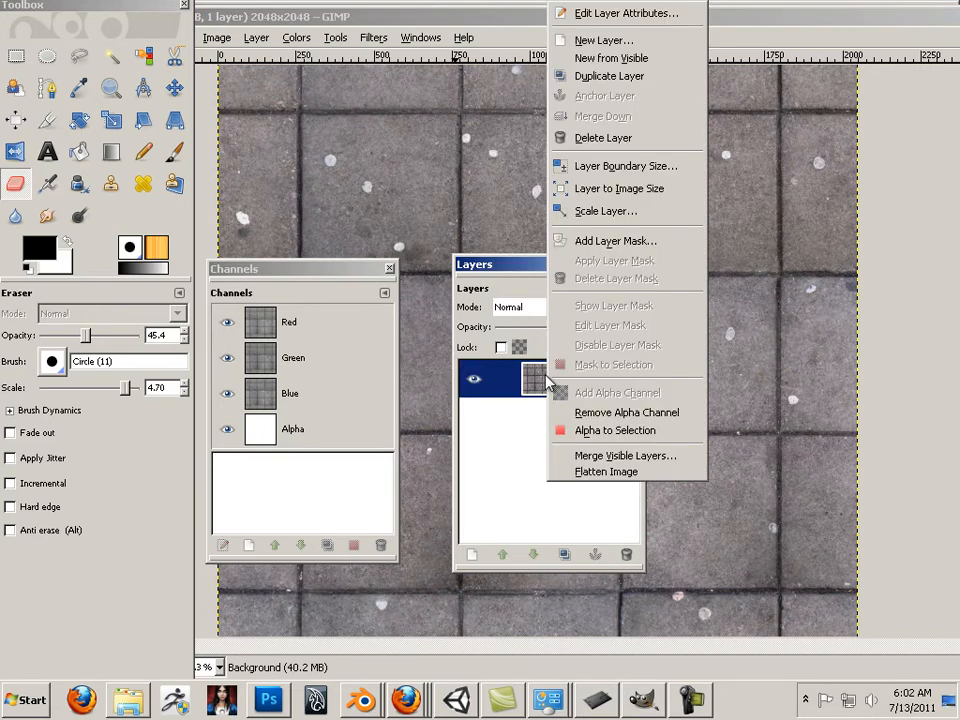
{"action": "left_click", "coordinate": [636, 80]}
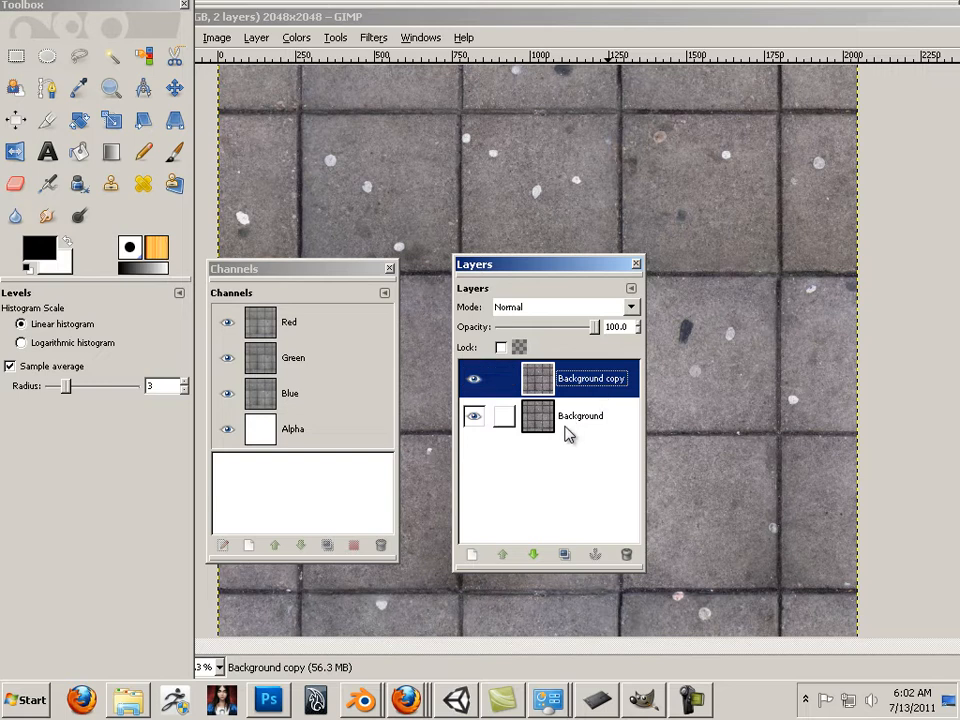
{"action": "left_click", "coordinate": [475, 417]}
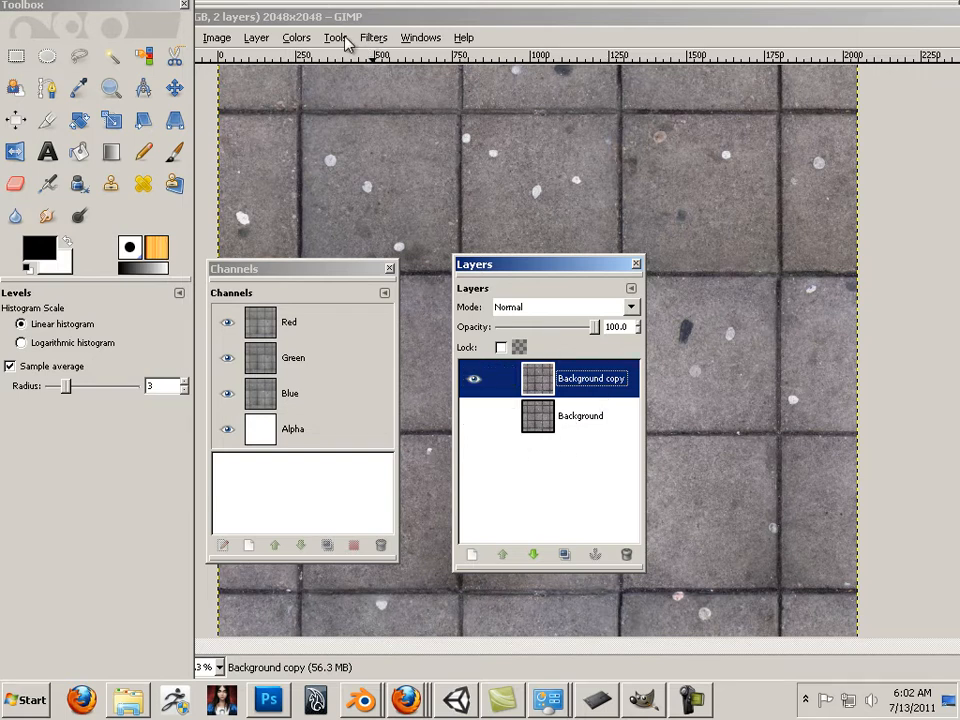
{"action": "left_click", "coordinate": [387, 24]}
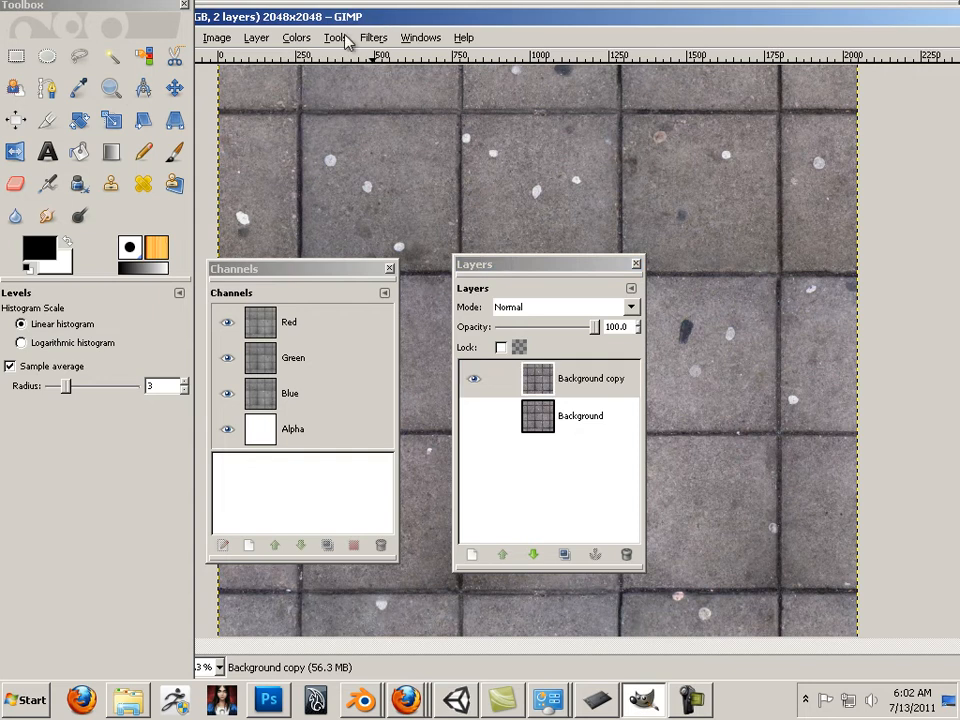
{"action": "left_click", "coordinate": [335, 38]}
{"action": "mouse_move", "coordinate": [296, 40]}
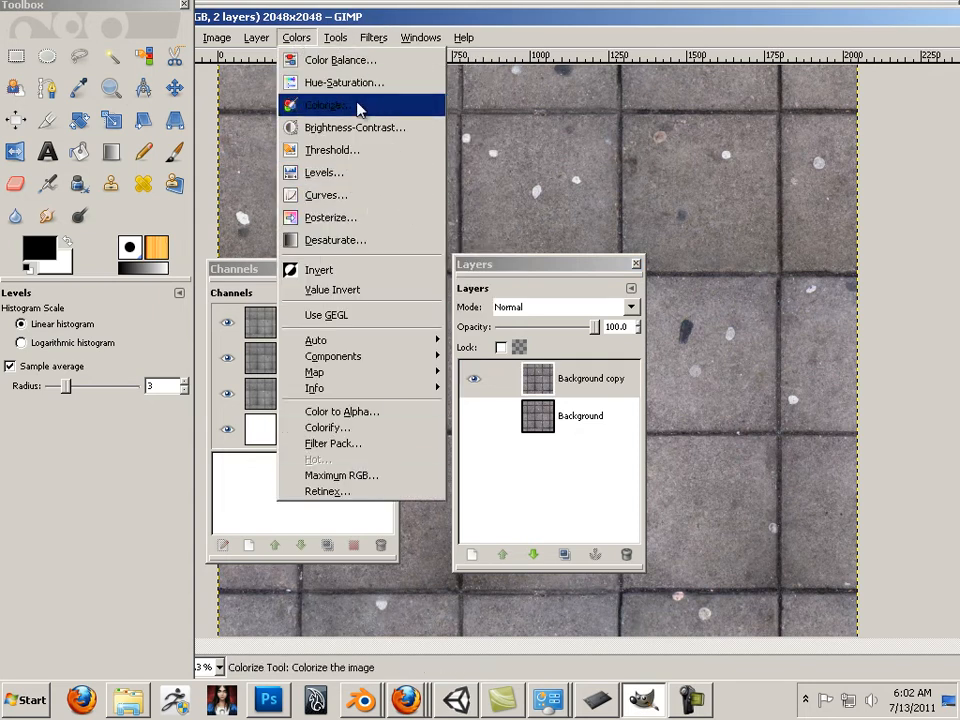
{"action": "key", "text": "Escape"}
{"action": "key", "text": "shift+e"}
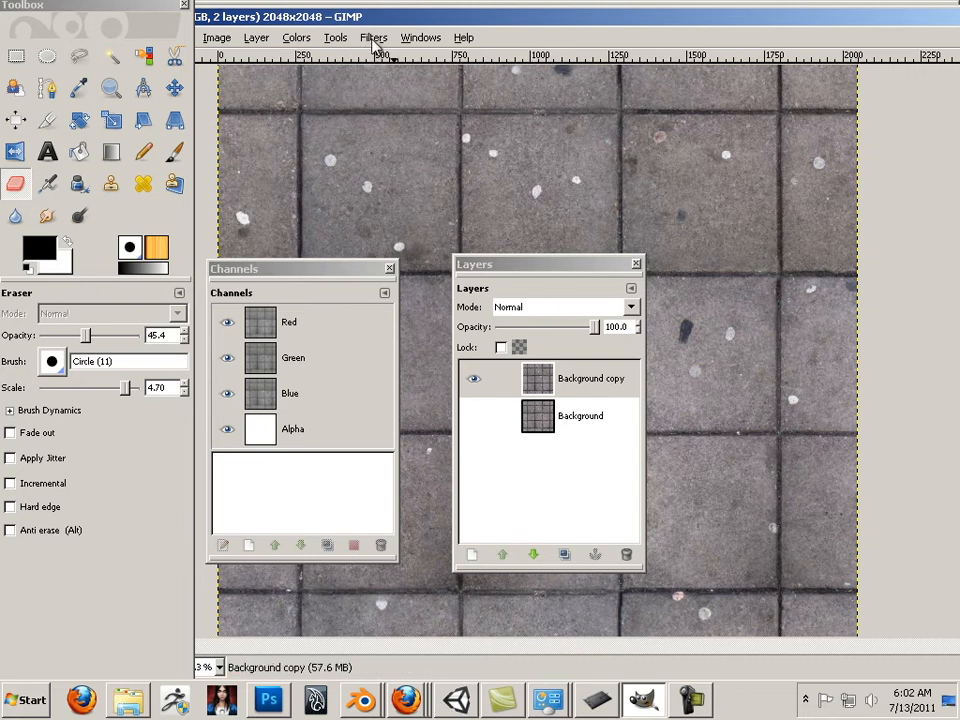
Desaturate the Background copy layer with Hue-Saturation, setting the saturation to -100.
{"action": "left_click", "coordinate": [336, 40]}
{"action": "left_click", "coordinate": [342, 40]}
{"action": "left_click", "coordinate": [341, 41]}
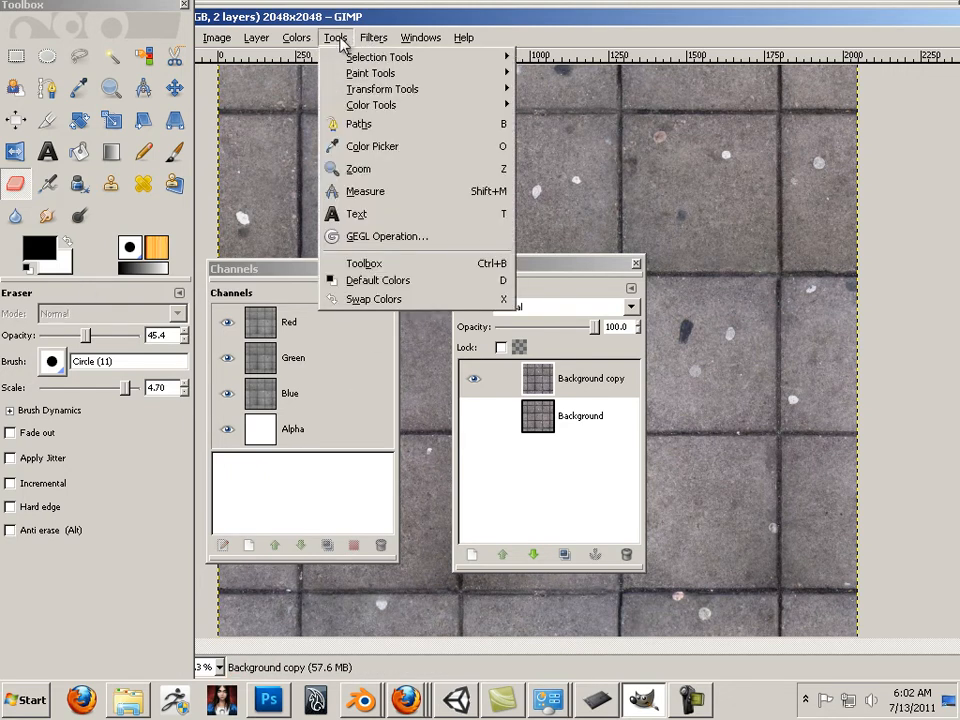
{"action": "mouse_move", "coordinate": [366, 42]}
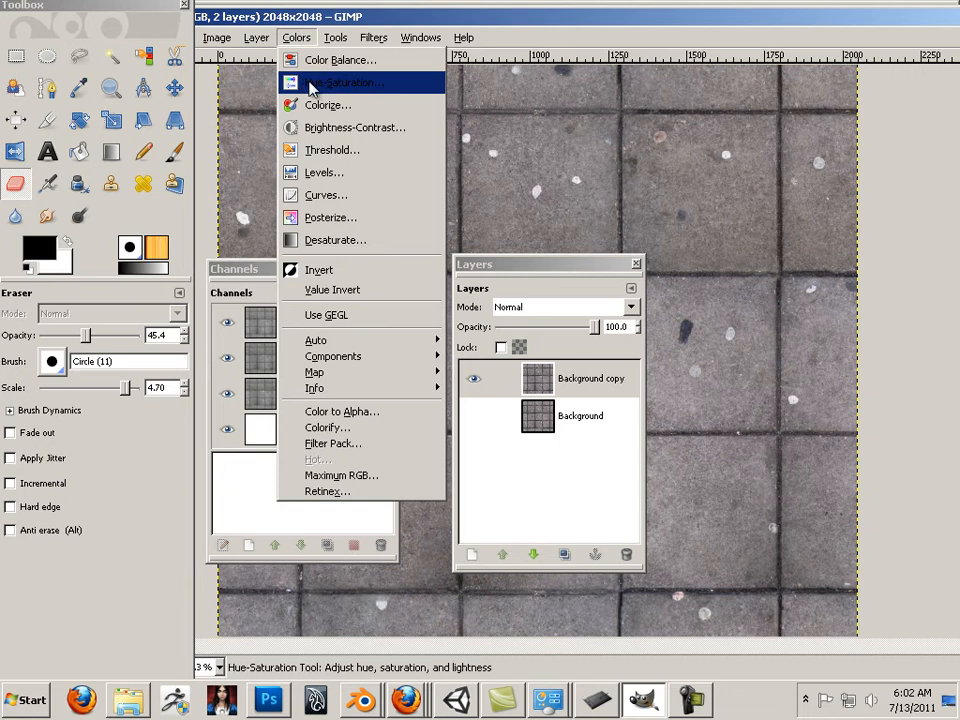
{"action": "left_click", "coordinate": [318, 85]}
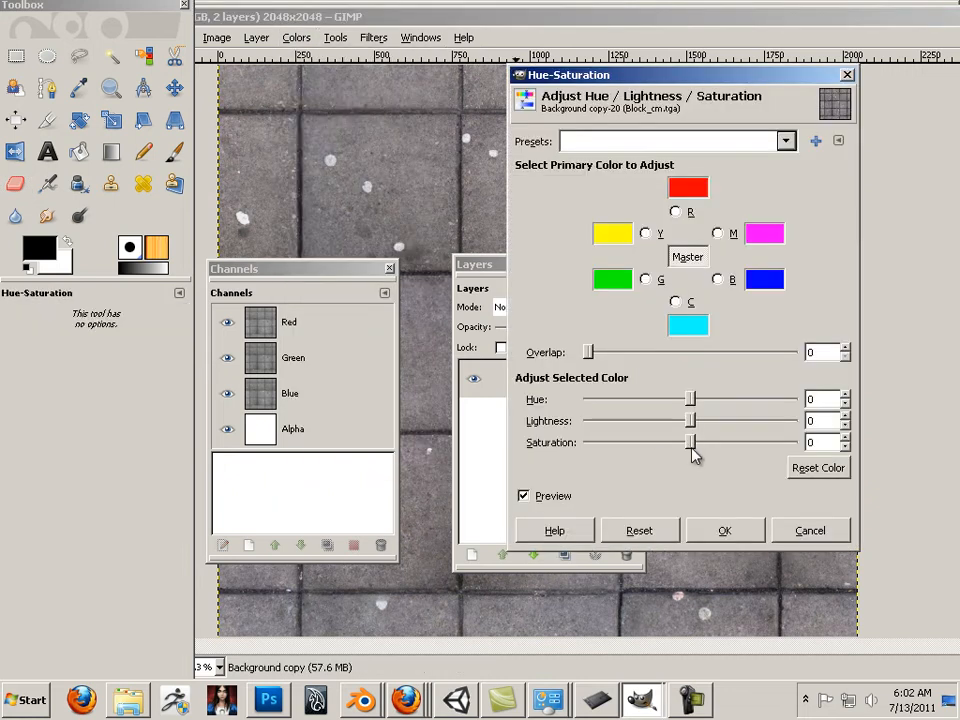
{"action": "left_click_drag", "start_coordinate": [690, 443], "coordinate": [570, 447]}
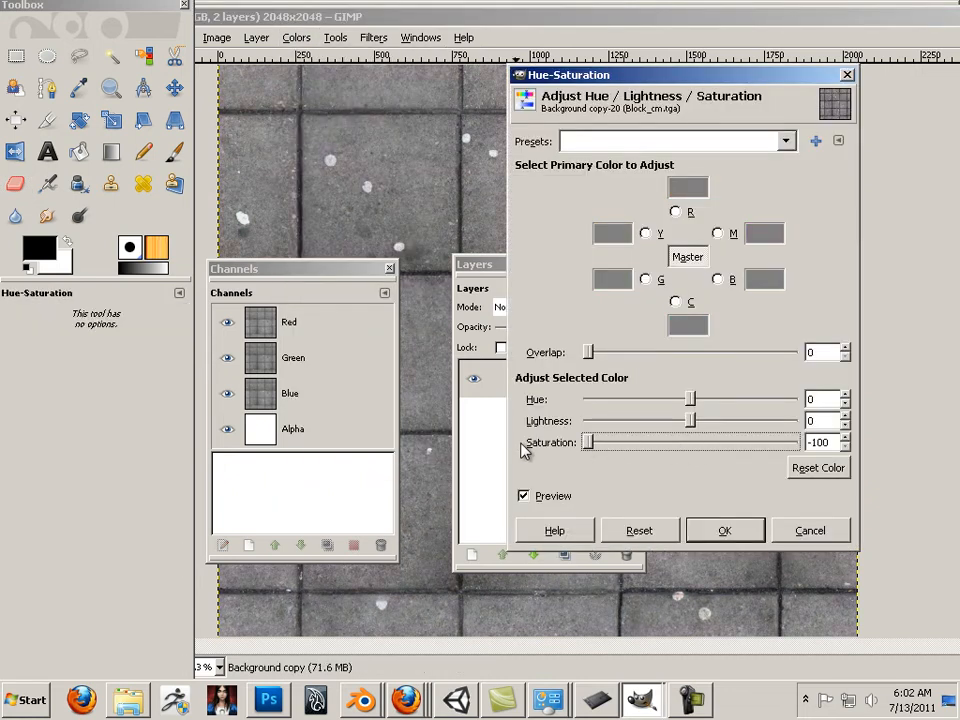
{"action": "left_click", "coordinate": [726, 534]}
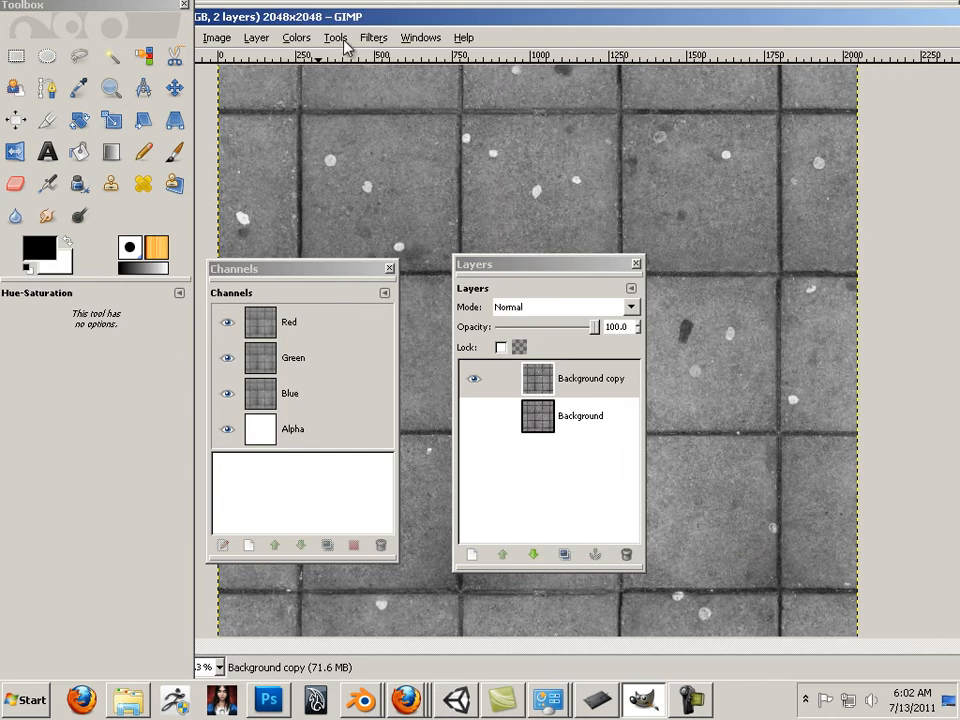
{"action": "left_click", "coordinate": [296, 37]}
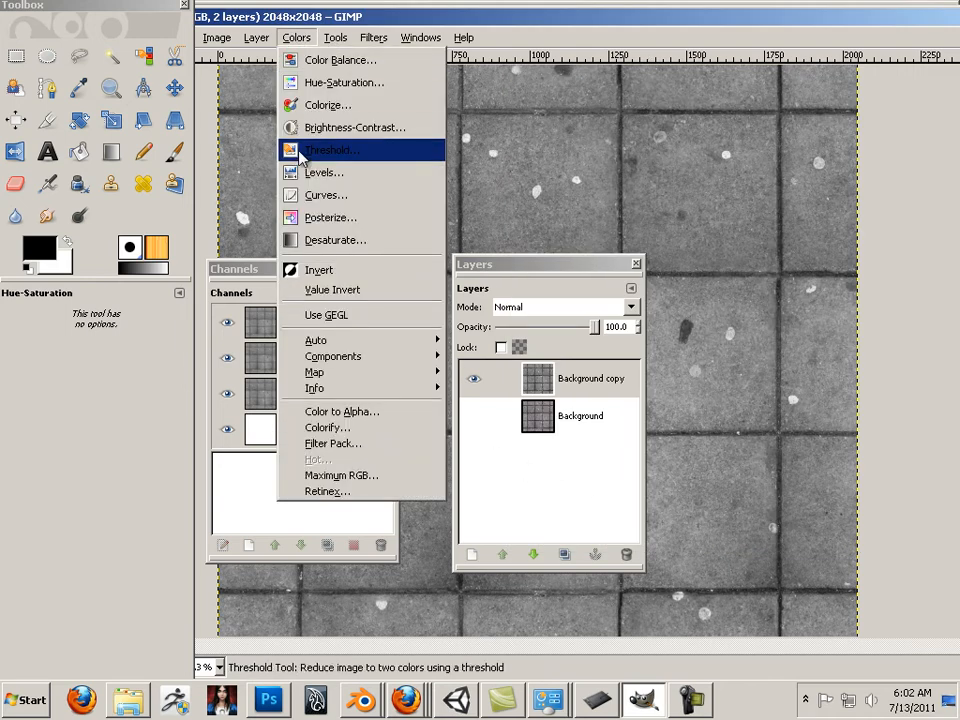
{"action": "left_click", "coordinate": [353, 156]}
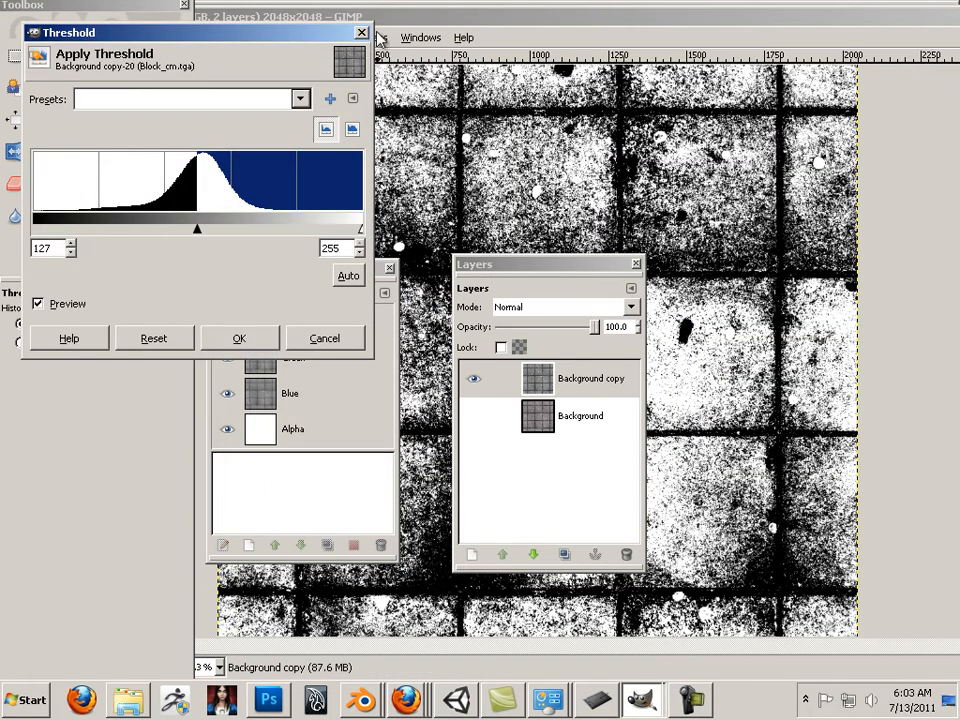
{"action": "key", "text": "Escape"}
Apply Levels to the Background copy layer with input black point 96, gamma 1.51 and white point 102.
{"action": "left_click", "coordinate": [335, 37]}
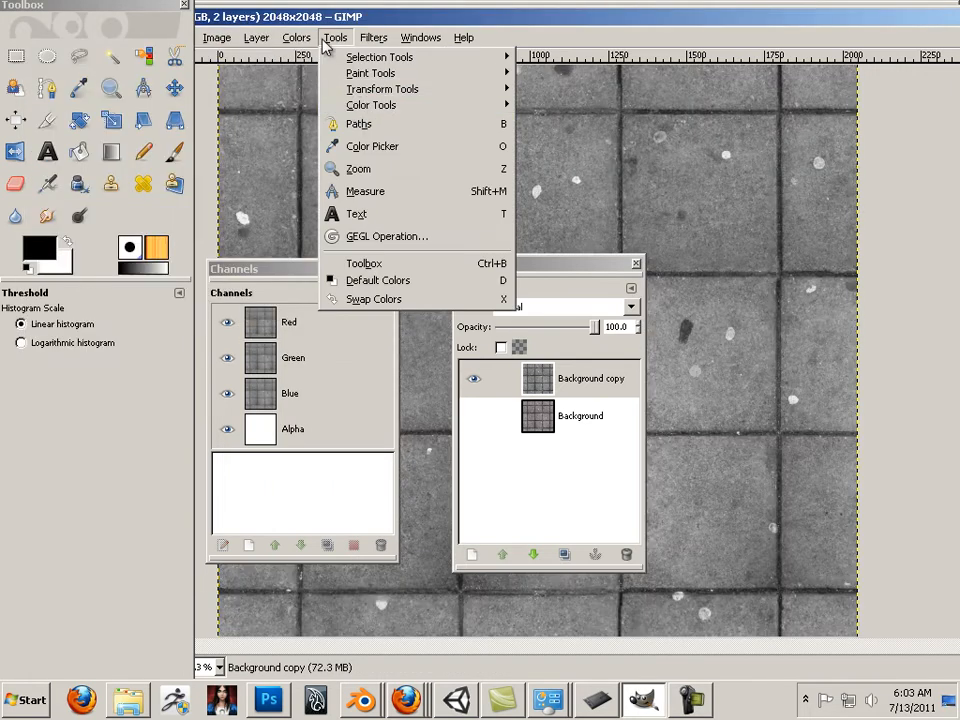
{"action": "mouse_move", "coordinate": [296, 37]}
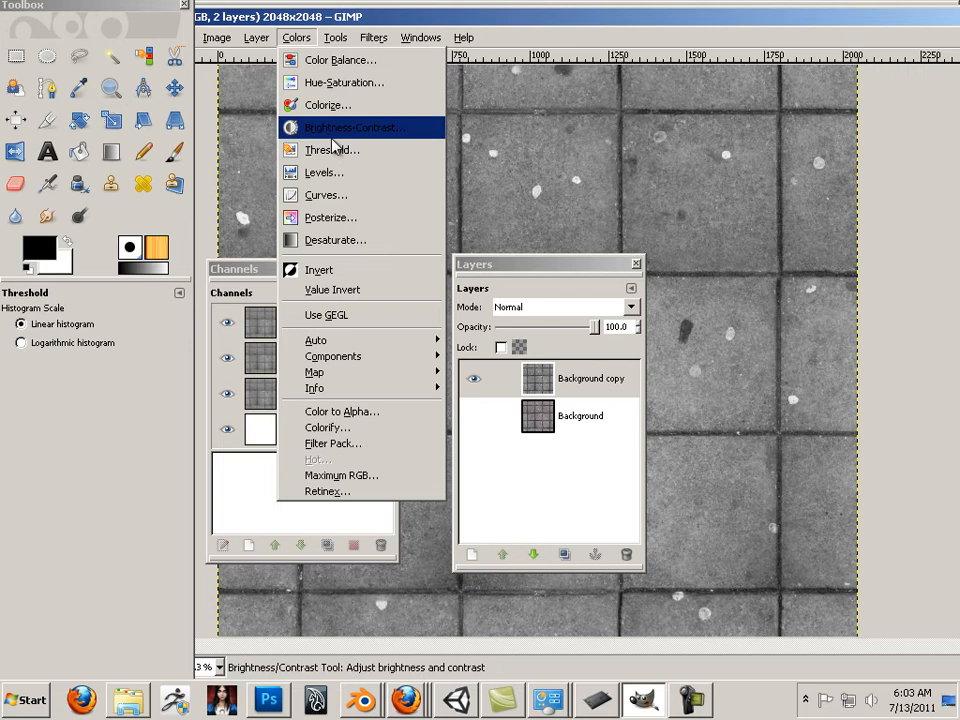
{"action": "left_click", "coordinate": [330, 172]}
{"action": "left_click_drag", "start_coordinate": [312, 125], "coordinate": [776, 116]}
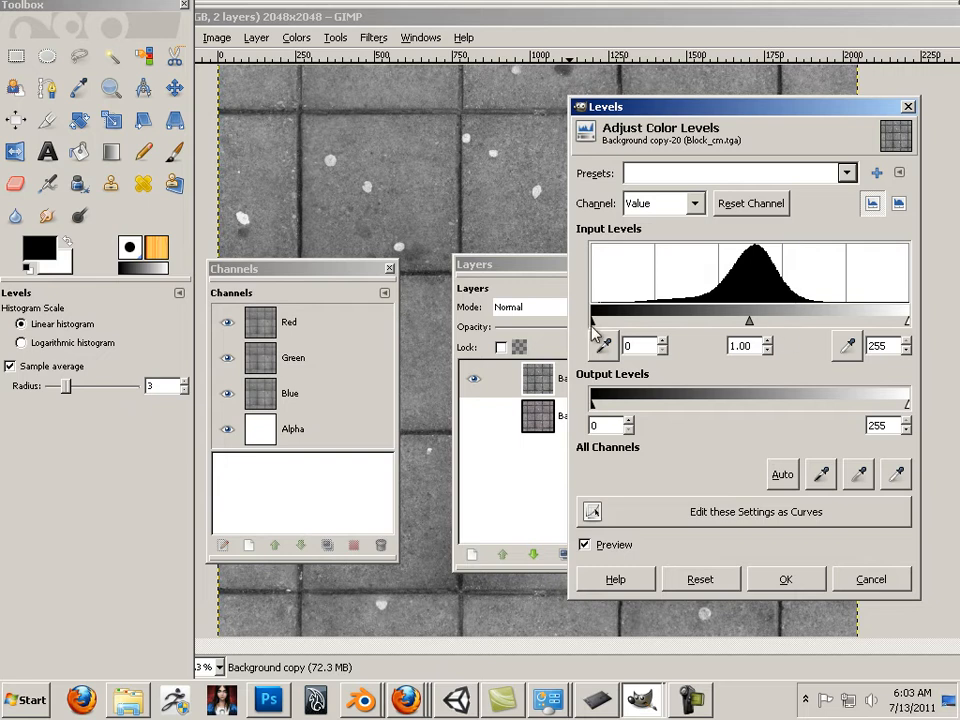
{"action": "left_click_drag", "start_coordinate": [592, 322], "coordinate": [713, 321]}
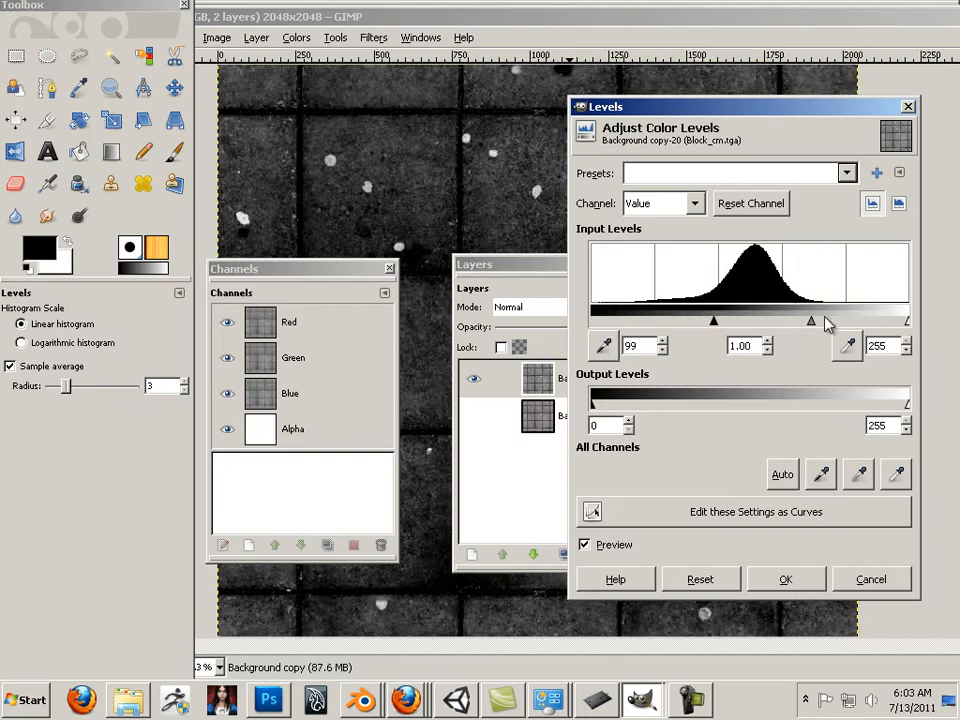
{"action": "left_click_drag", "start_coordinate": [813, 323], "coordinate": [726, 324]}
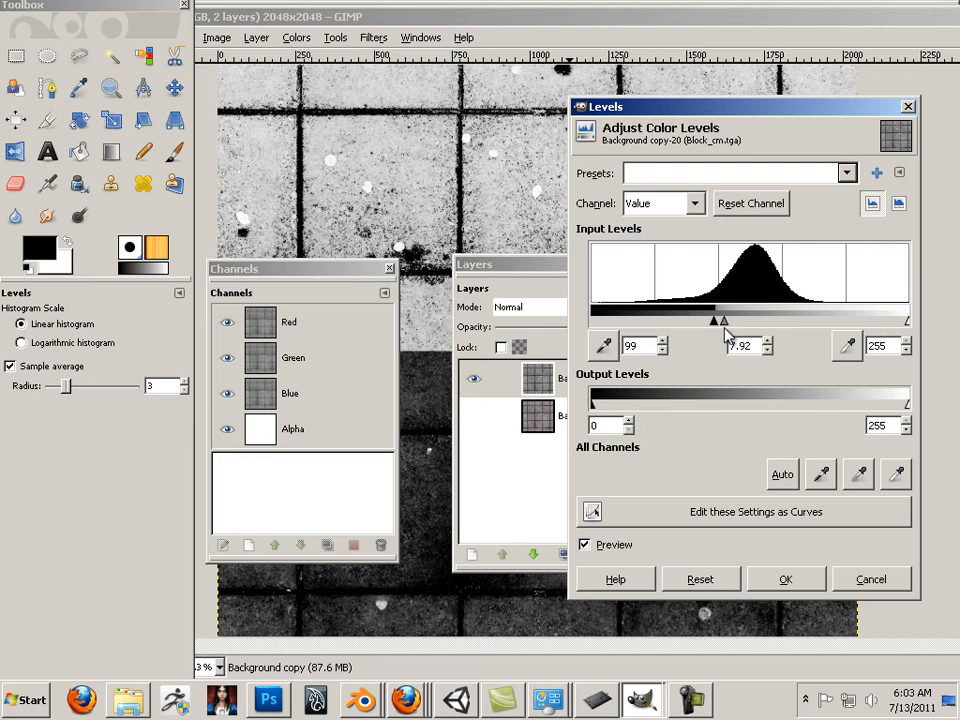
{"action": "left_click_drag", "start_coordinate": [907, 322], "coordinate": [714, 321]}
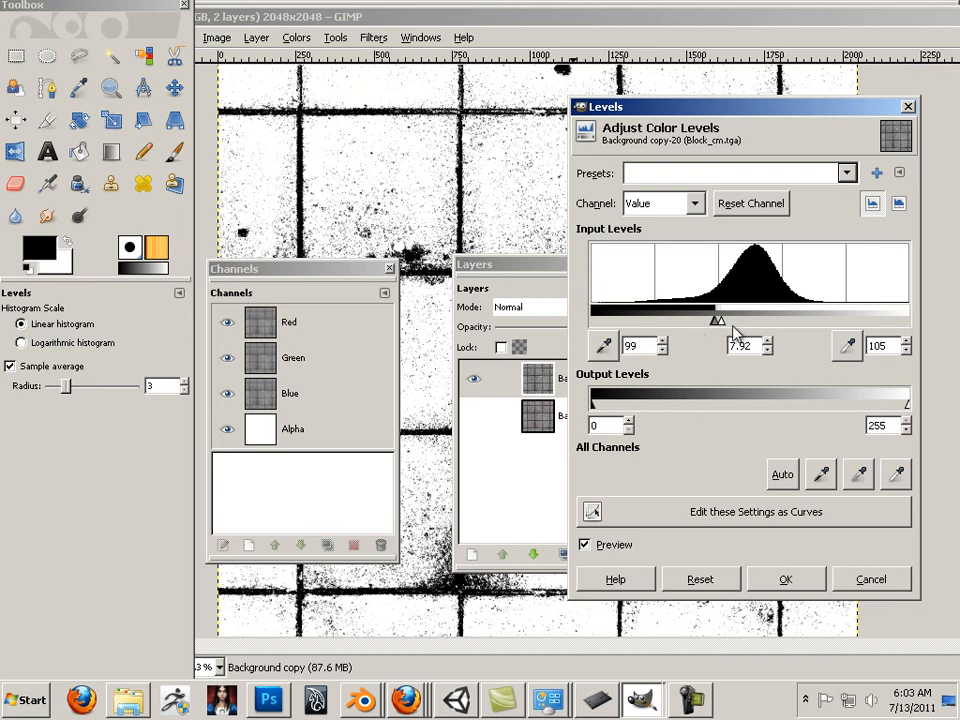
{"action": "left_click_drag", "start_coordinate": [721, 322], "coordinate": [789, 320]}
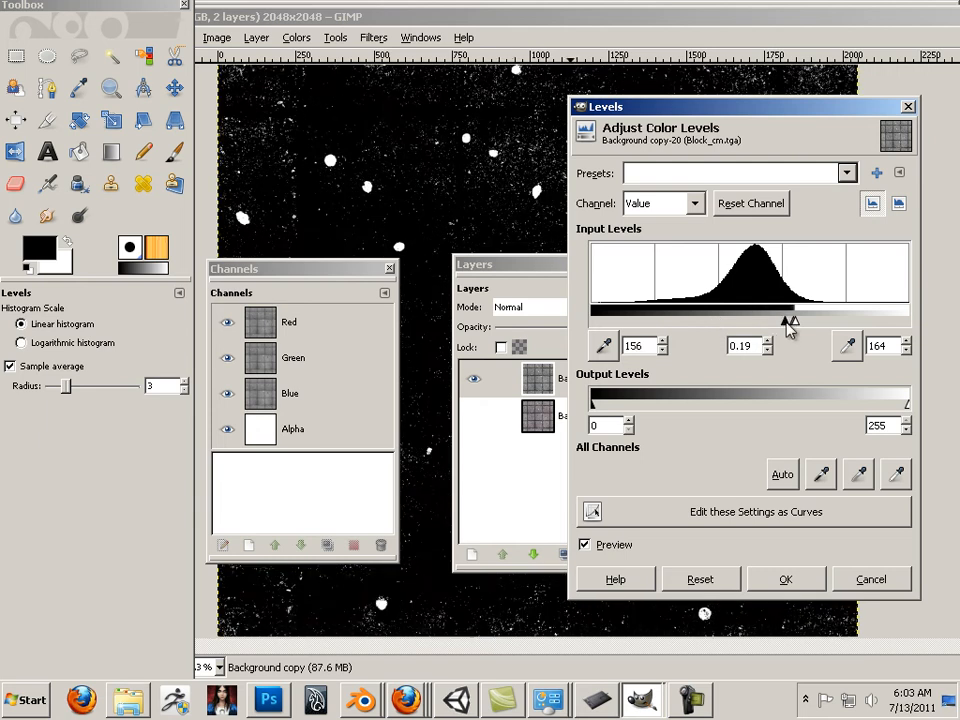
{"action": "left_click_drag", "start_coordinate": [788, 322], "coordinate": [700, 325]}
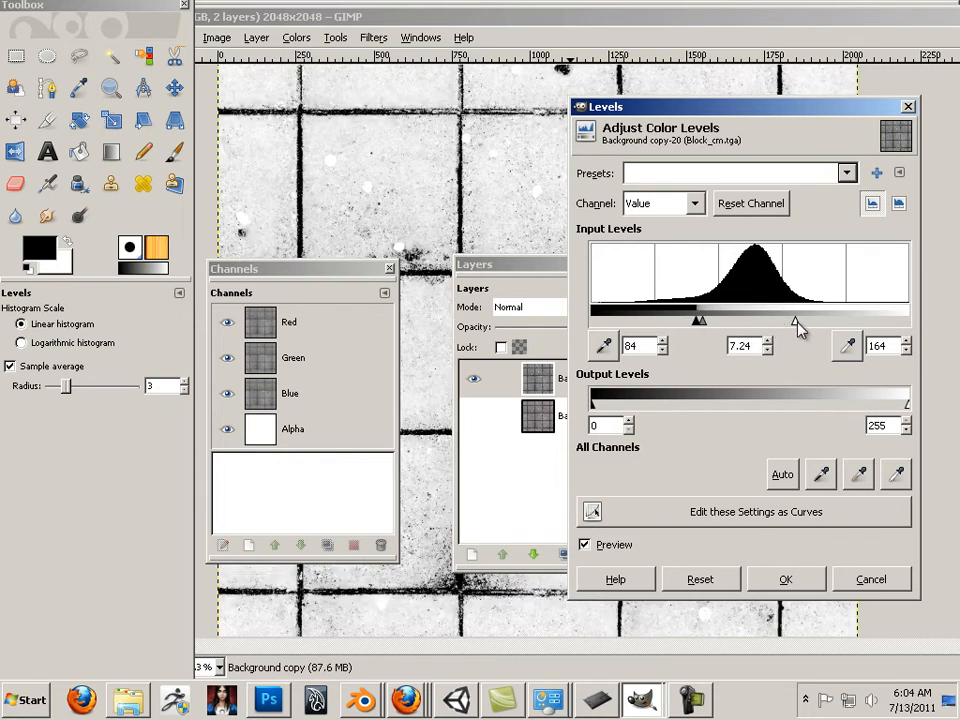
{"action": "left_click_drag", "start_coordinate": [797, 324], "coordinate": [697, 324]}
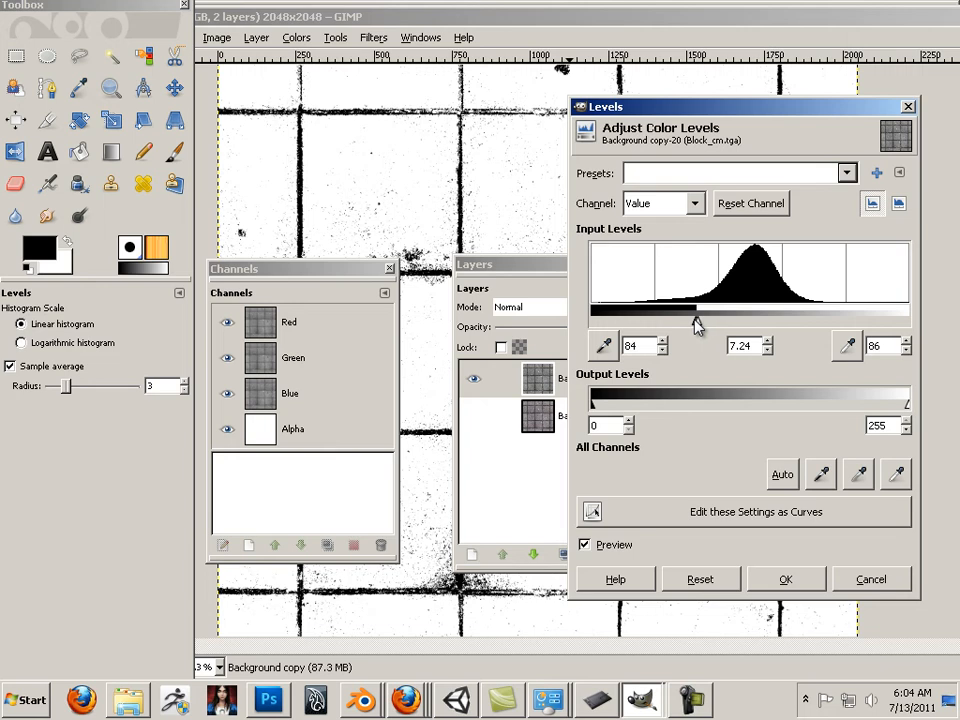
{"action": "left_click_drag", "start_coordinate": [696, 322], "coordinate": [711, 321]}
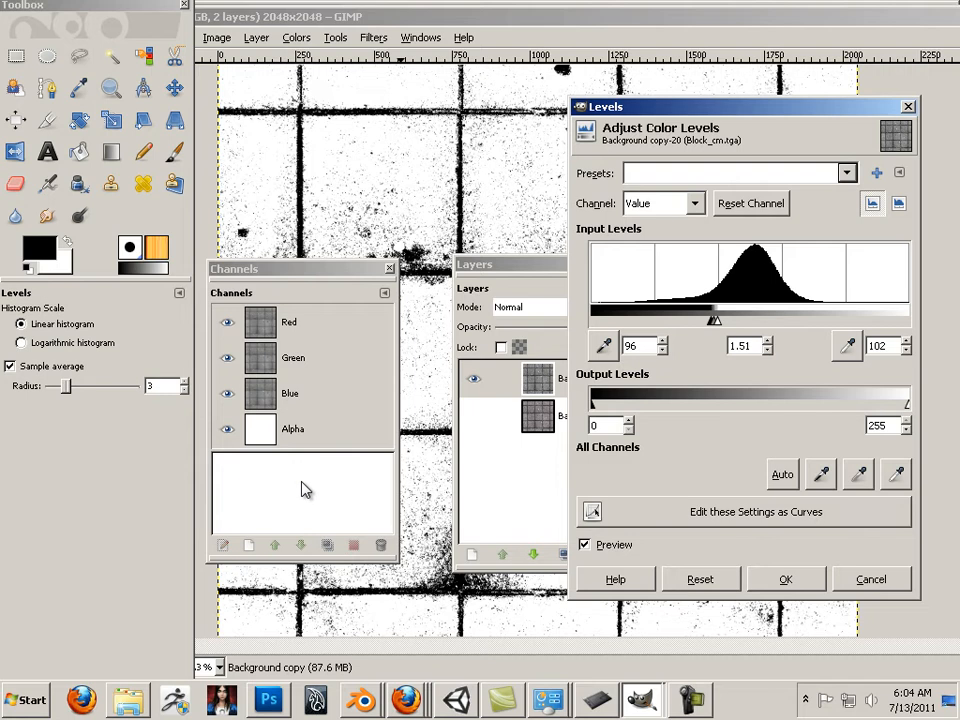
{"action": "left_click", "coordinate": [786, 580]}
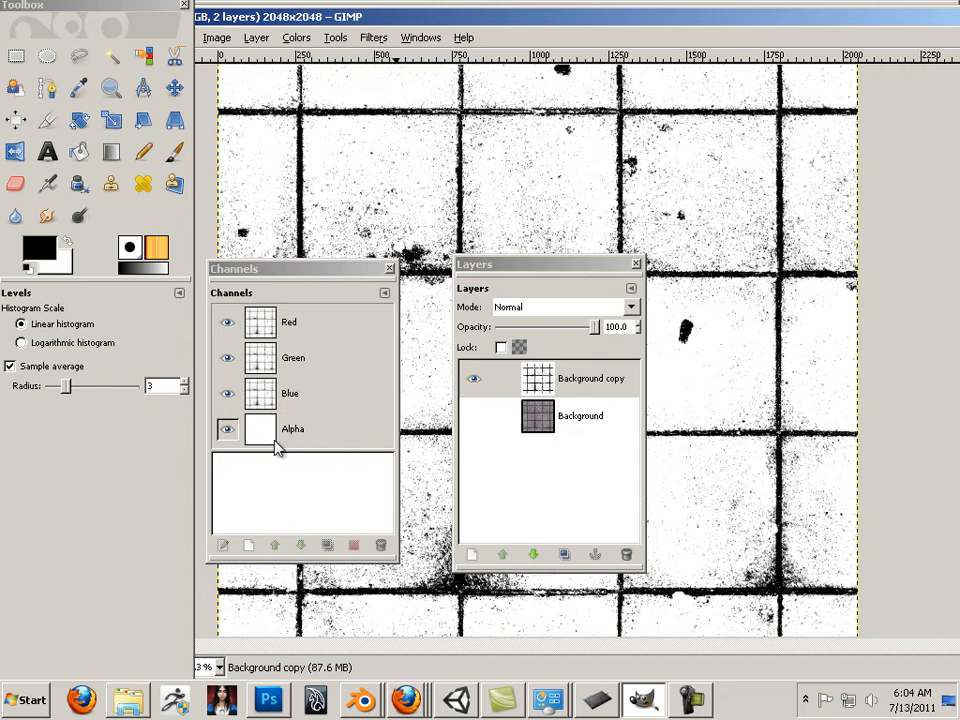
Create a transparent 2048 x 2048 px layer named New Layer and move it beneath the Background layer.
{"action": "left_click", "coordinate": [595, 427]}
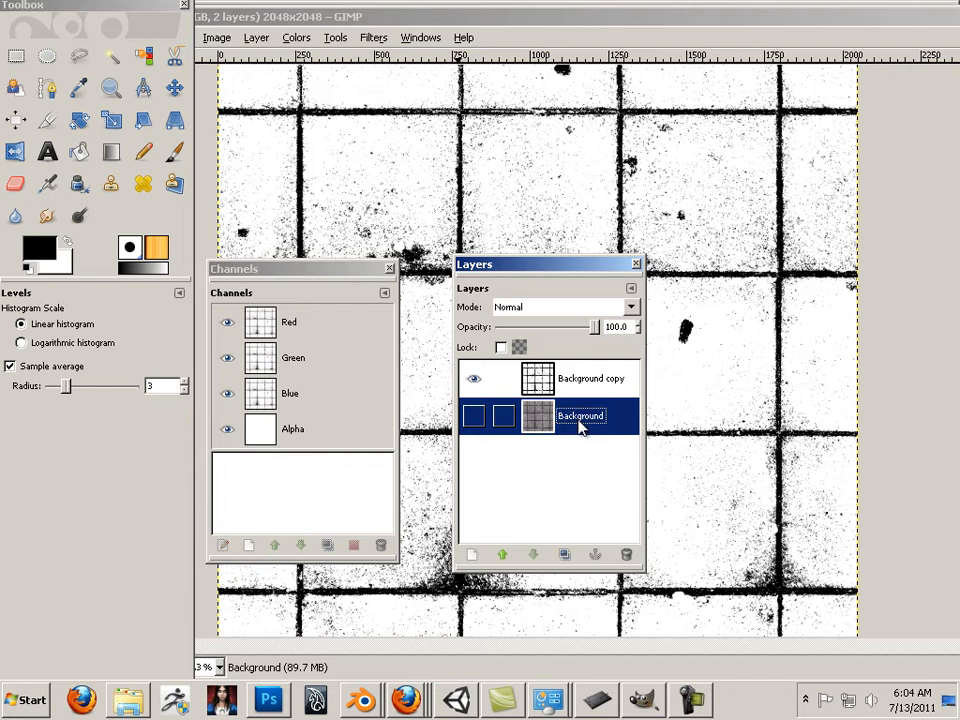
{"action": "left_click", "coordinate": [471, 555]}
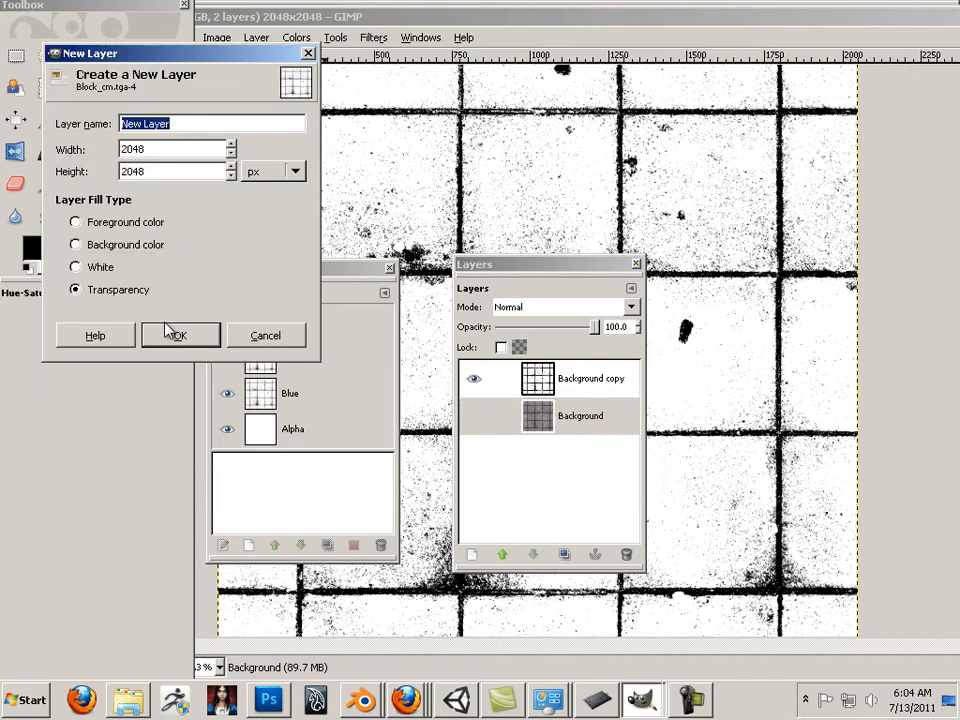
{"action": "left_click", "coordinate": [193, 340]}
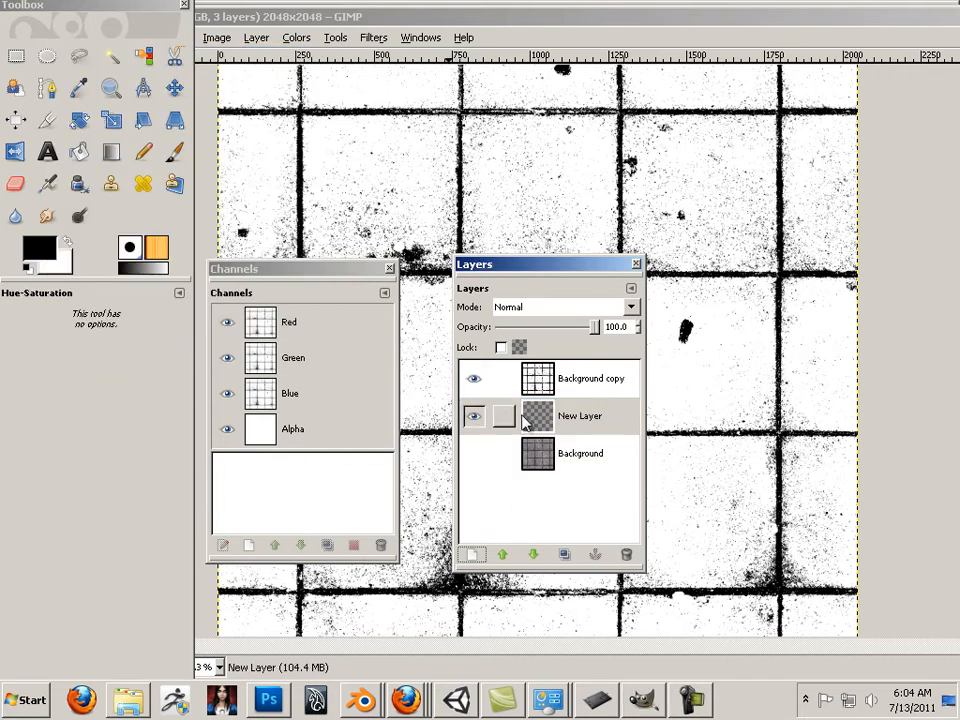
{"action": "left_click_drag", "start_coordinate": [505, 416], "coordinate": [537, 481]}
{"action": "left_click_drag", "start_coordinate": [537, 471], "coordinate": [537, 472]}
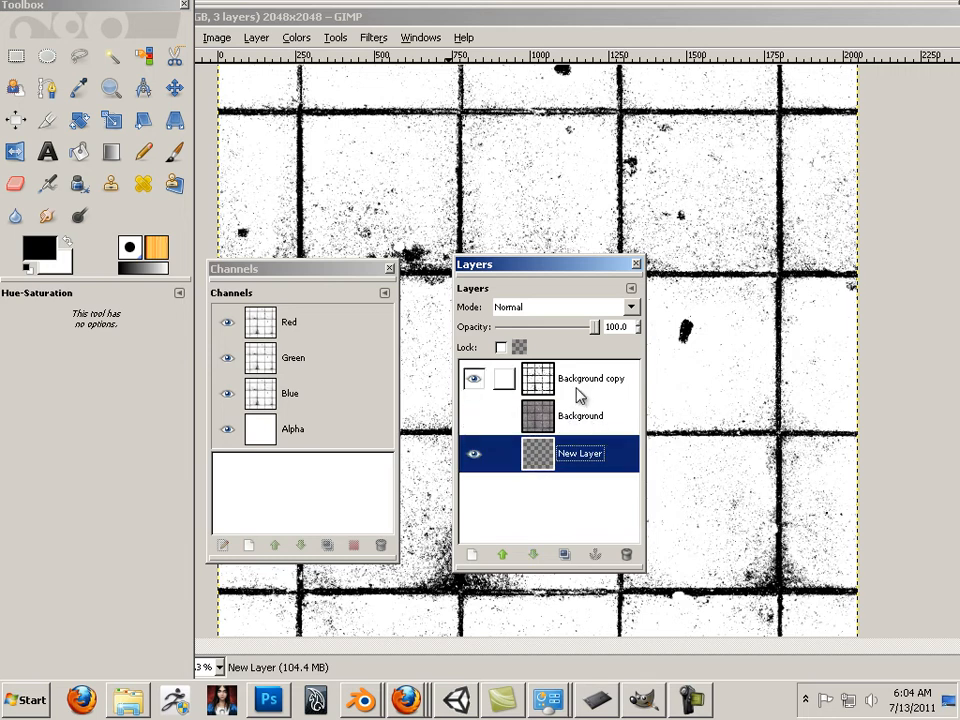
Make the Background copy layer active and move the image window aside so the toolbox covers less of it.
{"action": "left_click", "coordinate": [577, 386]}
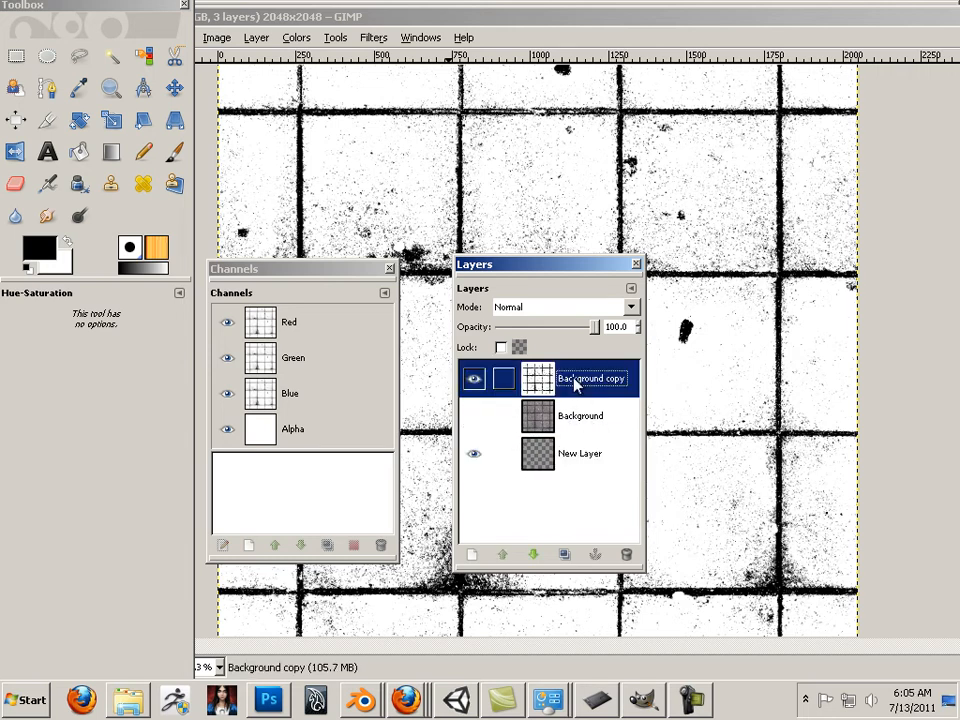
{"action": "left_click", "coordinate": [557, 422]}
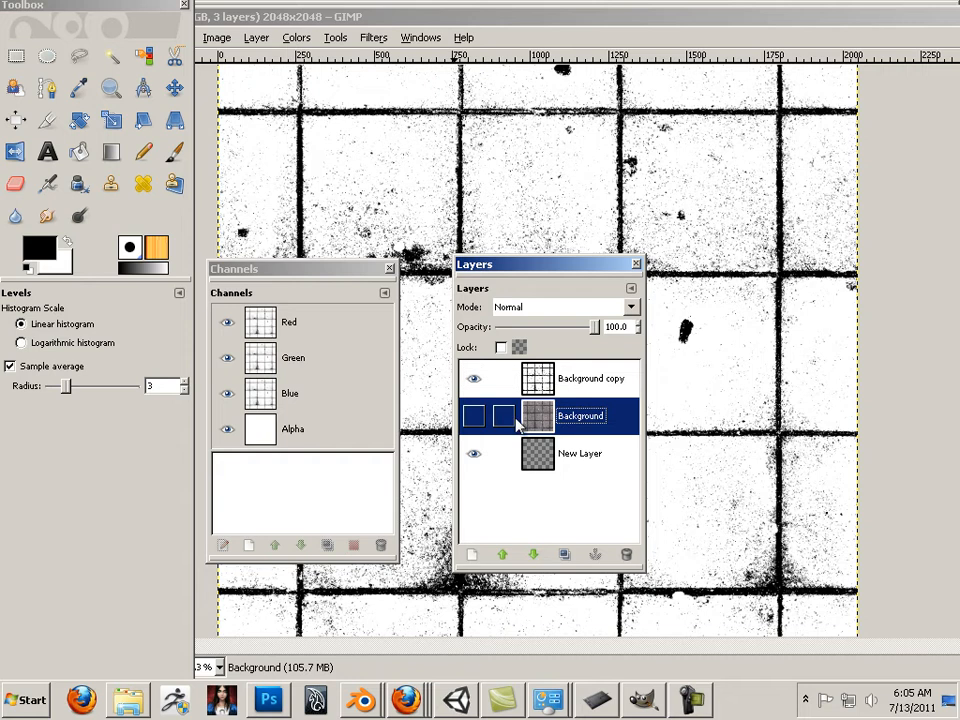
{"action": "left_click", "coordinate": [545, 383]}
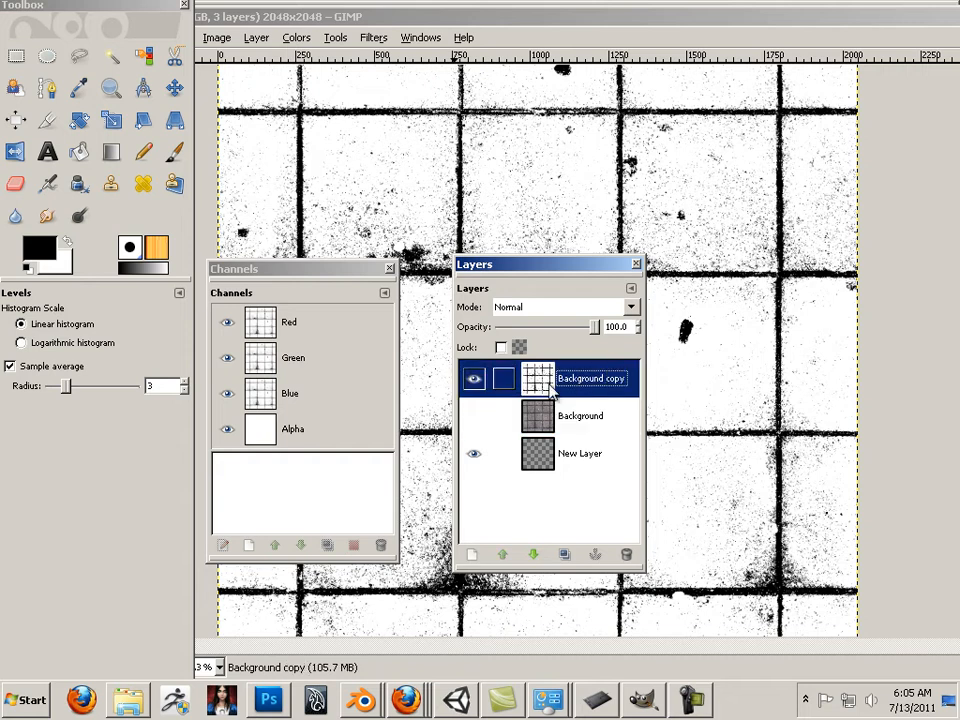
{"action": "left_click", "coordinate": [288, 38]}
{"action": "left_click", "coordinate": [288, 38]}
{"action": "left_click", "coordinate": [217, 37]}
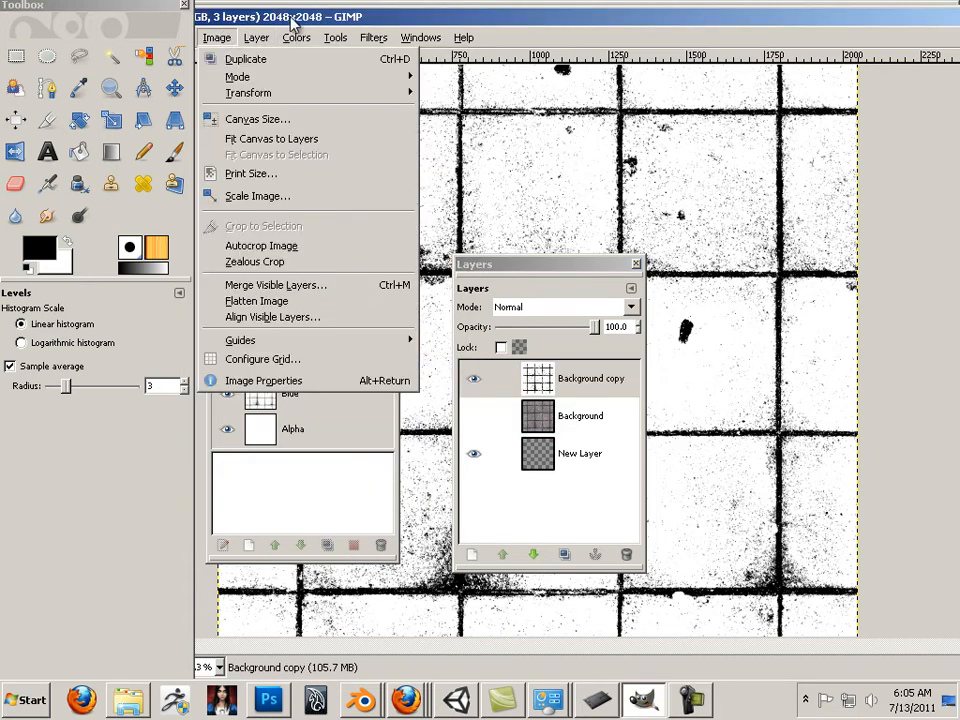
{"action": "left_click_drag", "start_coordinate": [326, 18], "coordinate": [426, 18]}
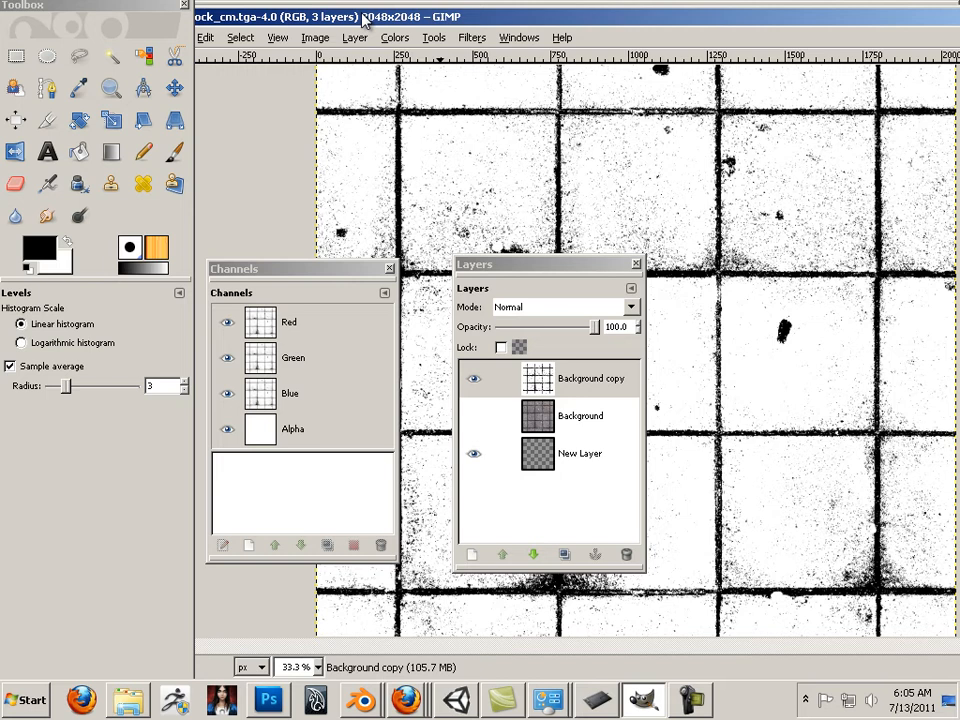
Select all black areas of the Background copy layer with Select by Color.
{"action": "left_click", "coordinate": [238, 37]}
{"action": "left_click", "coordinate": [280, 152]}
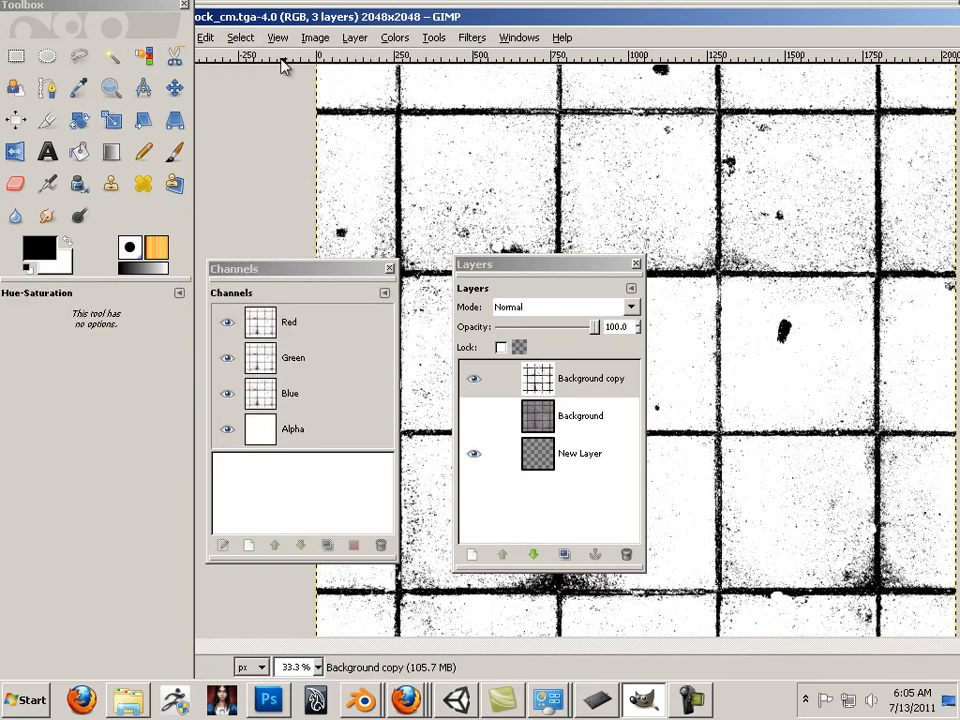
{"action": "left_click", "coordinate": [240, 37]}
{"action": "left_click", "coordinate": [272, 148]}
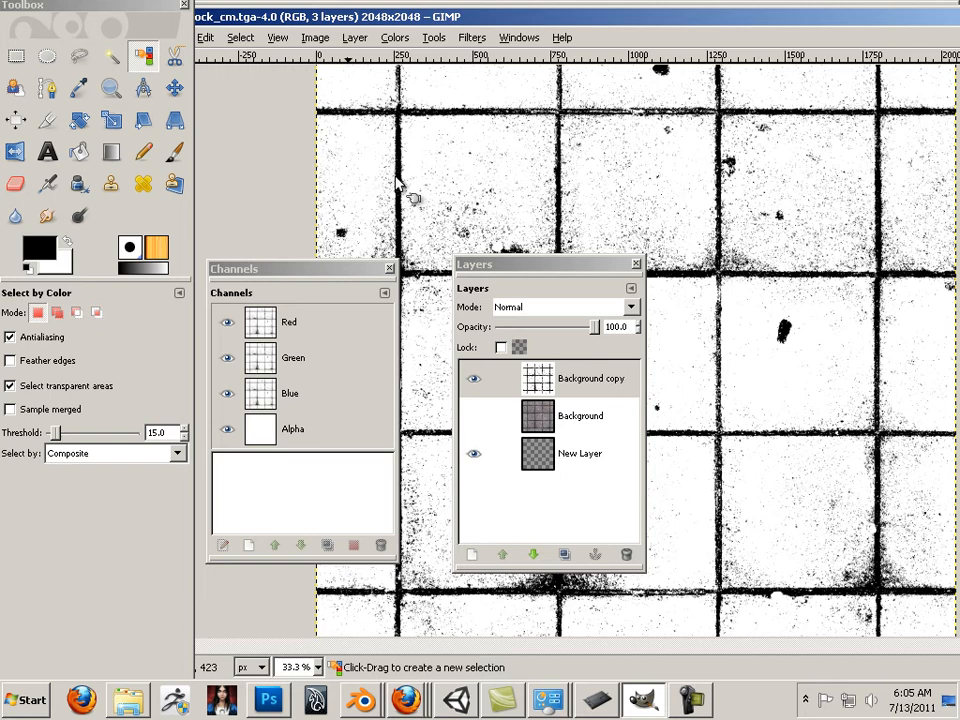
{"action": "left_click", "coordinate": [777, 318]}
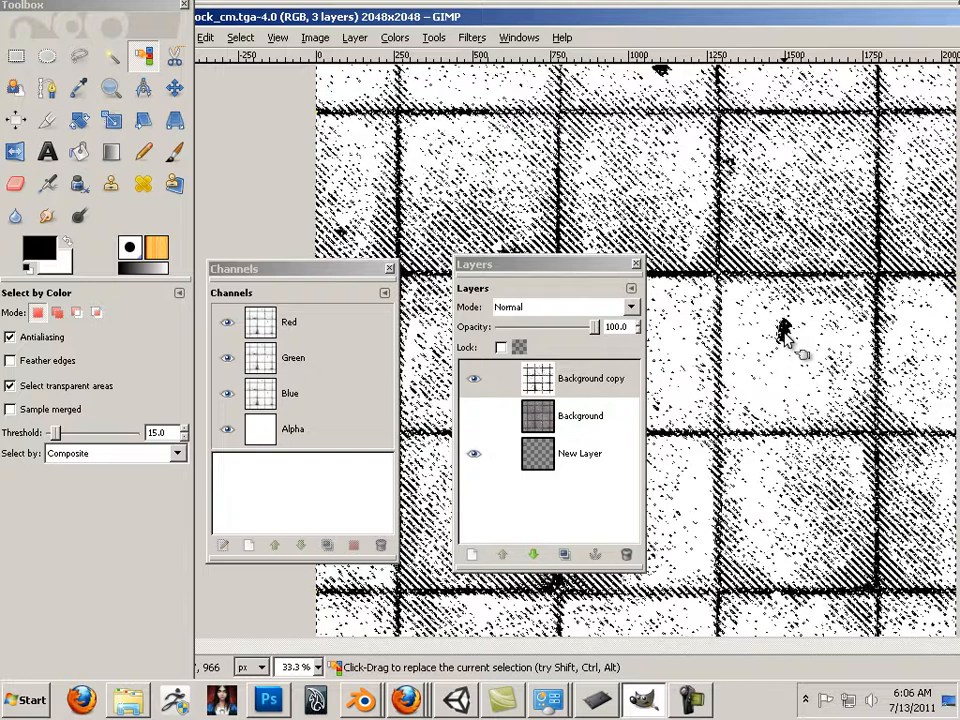
{"action": "left_click", "coordinate": [784, 332]}
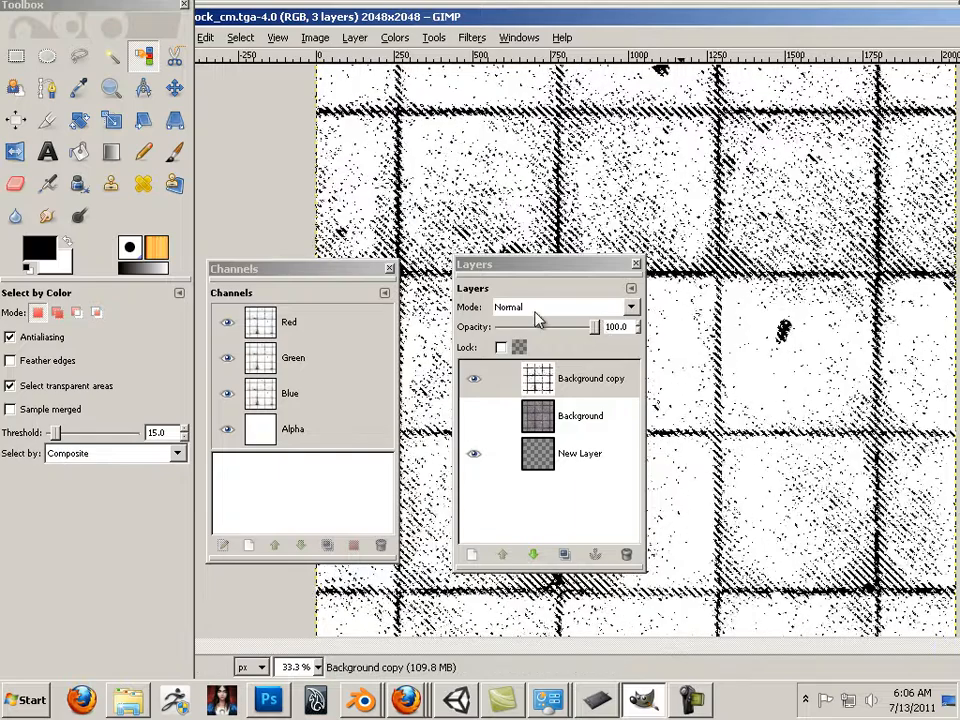
Show the Background layer in place of Background copy and duplicate the Background layer.
{"action": "left_click", "coordinate": [591, 420]}
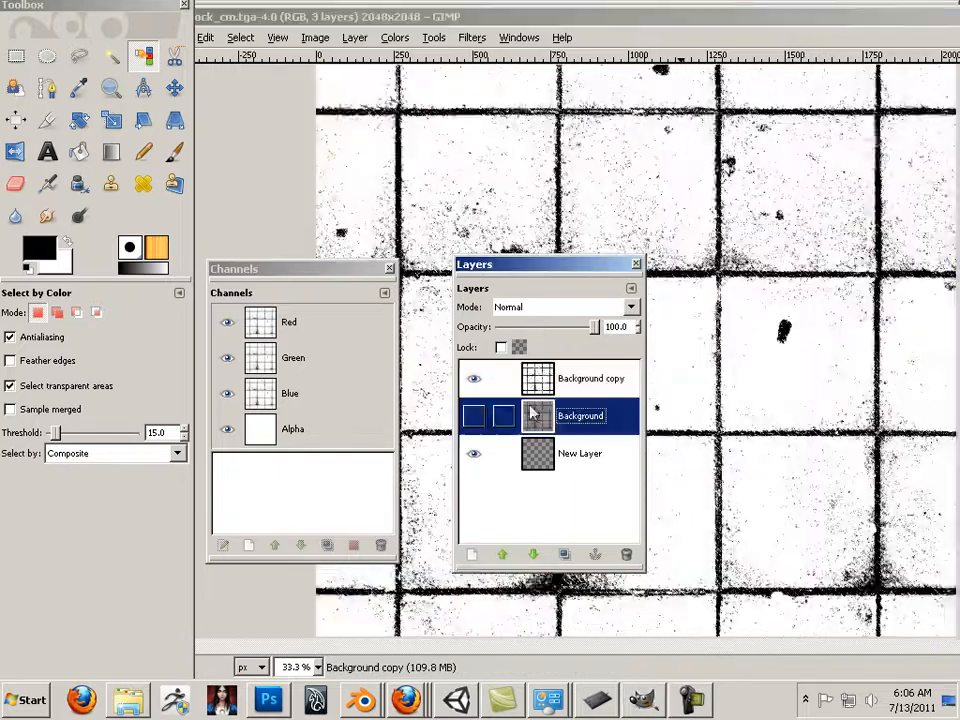
{"action": "left_click", "coordinate": [475, 416]}
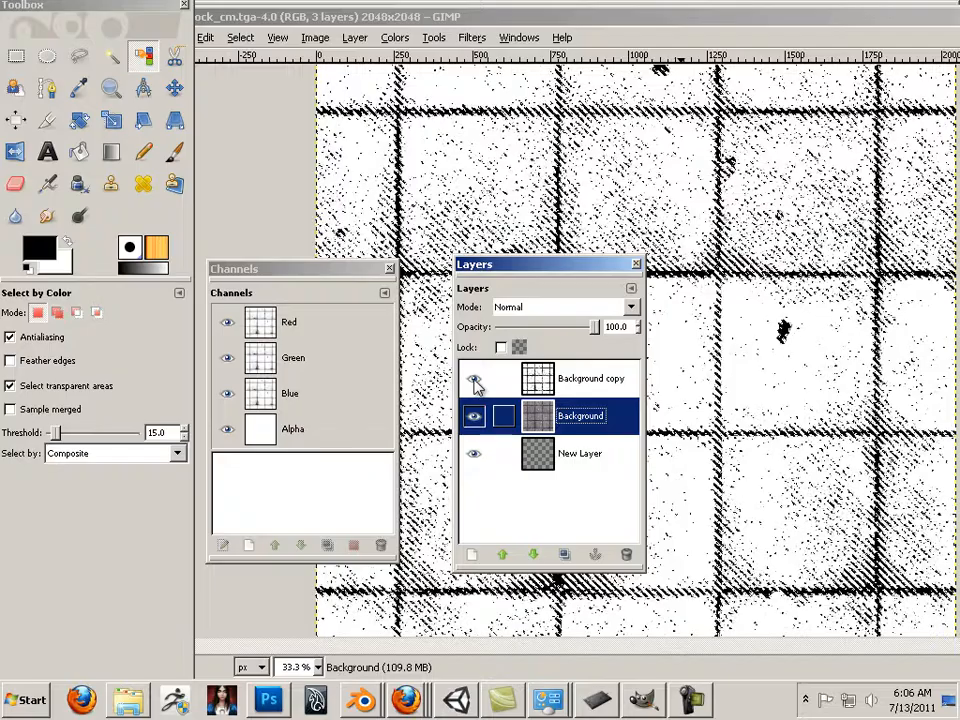
{"action": "left_click", "coordinate": [475, 380]}
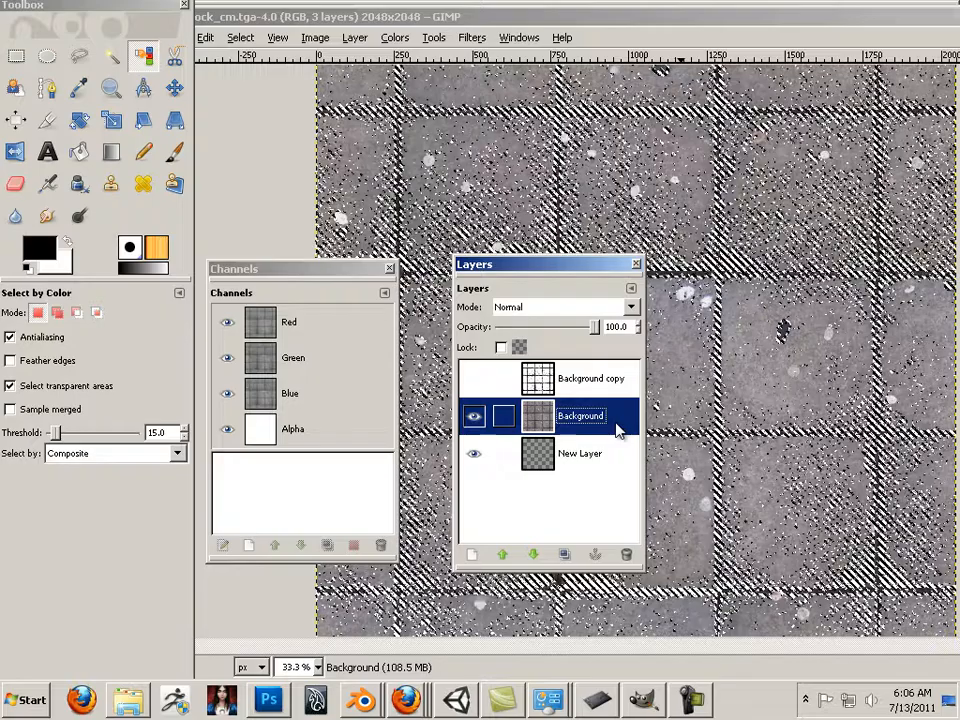
{"action": "right_click", "coordinate": [550, 420]}
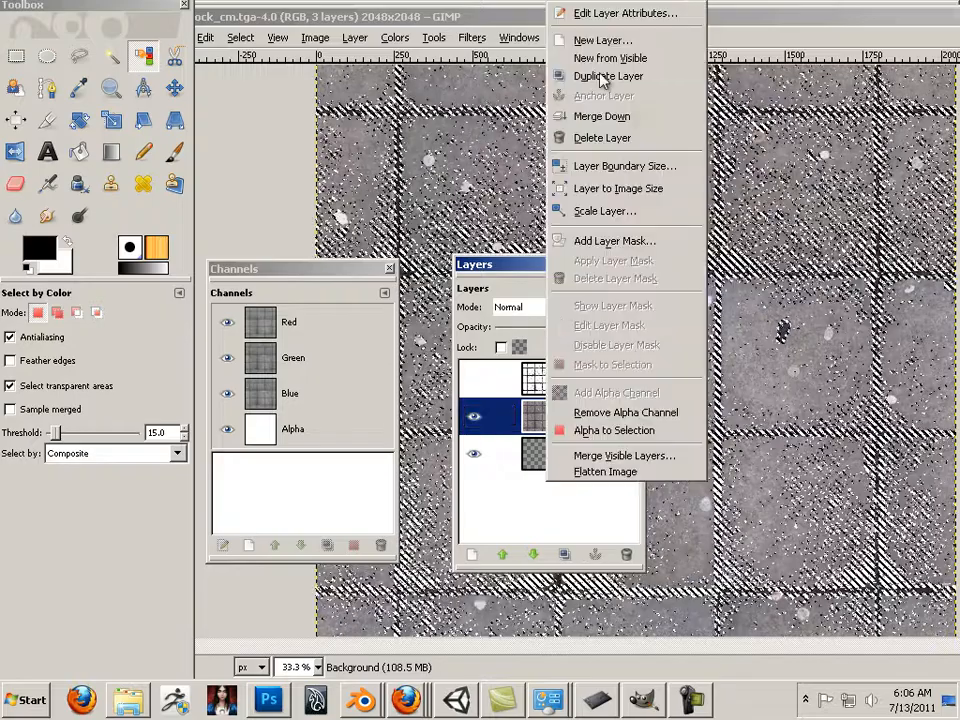
{"action": "left_click", "coordinate": [602, 78]}
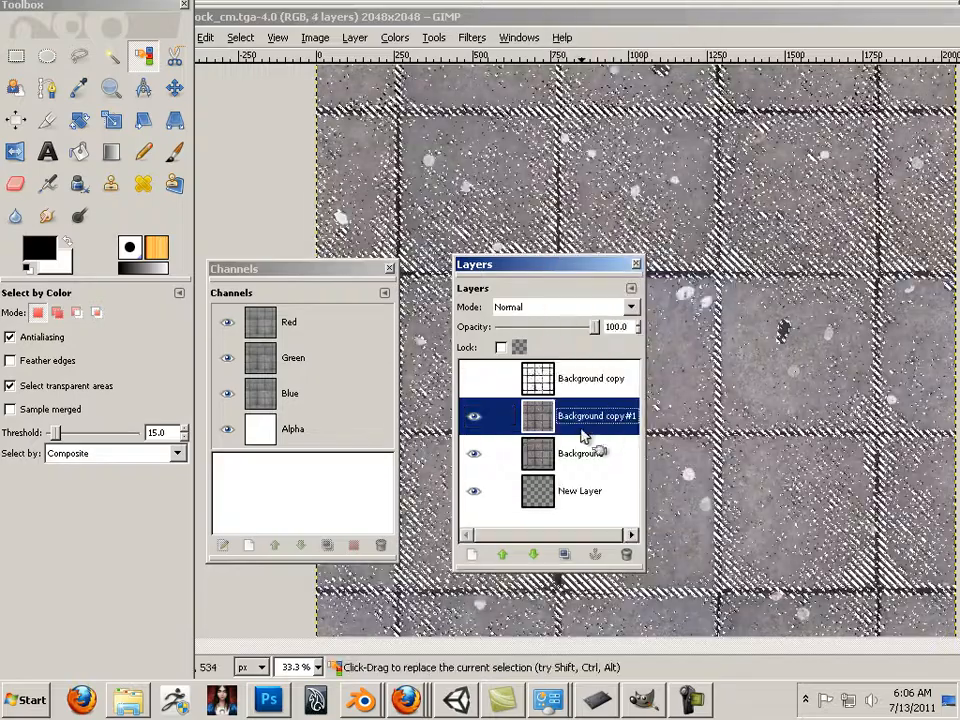
Delete the selected areas from the Background layer and hide the Background copy#1 layer.
{"action": "left_click", "coordinate": [577, 457]}
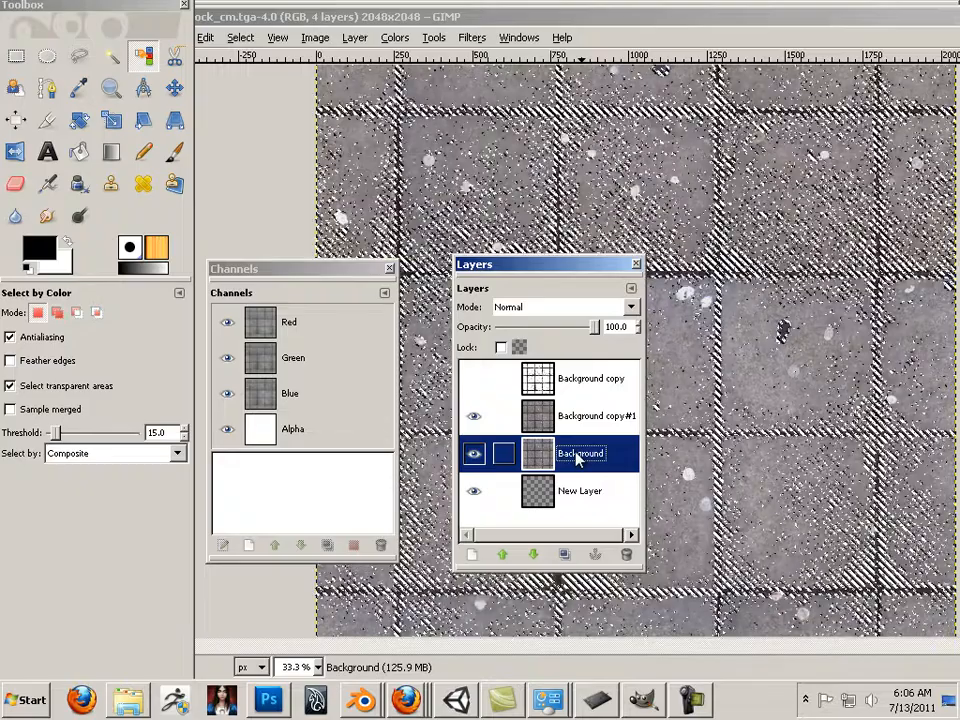
{"action": "key", "text": "Delete"}
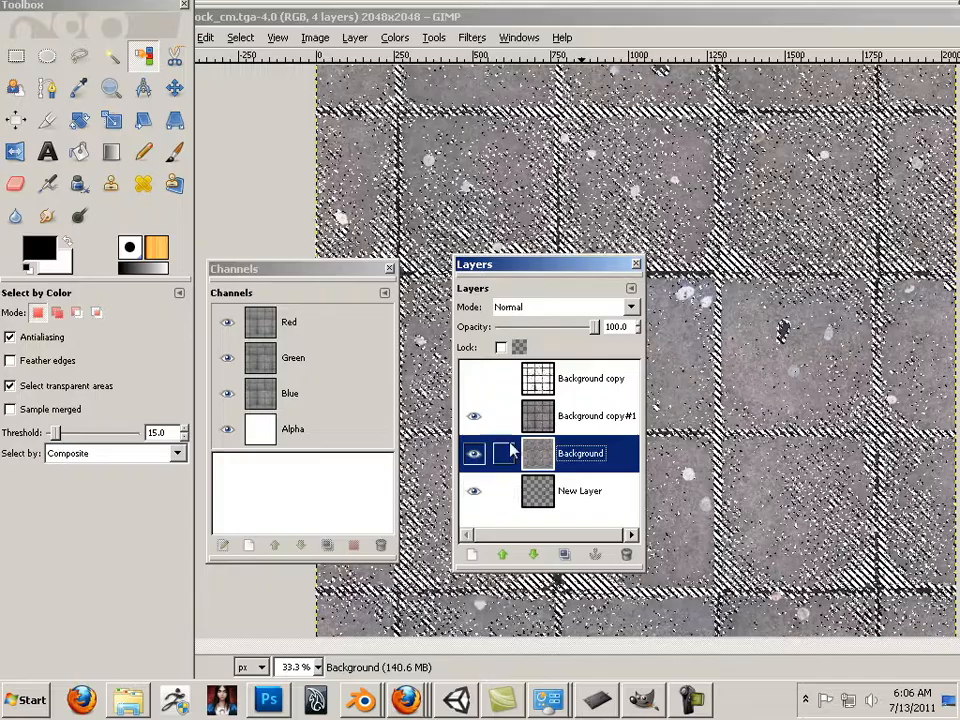
{"action": "left_click", "coordinate": [475, 417]}
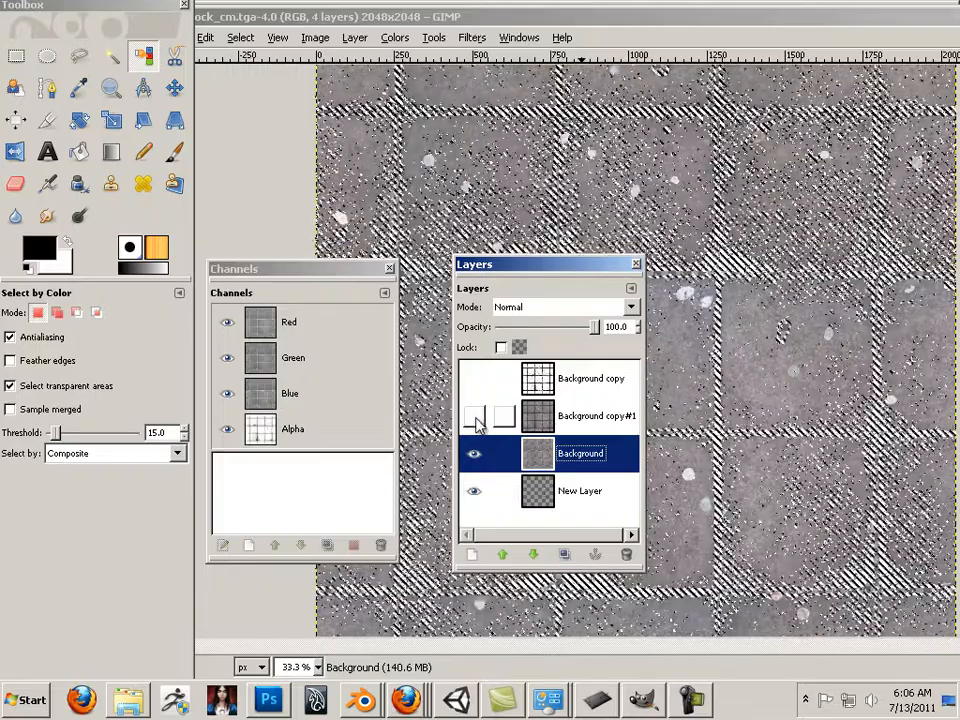
Dismiss the color selection on the paving block image.
{"action": "left_click", "coordinate": [267, 443]}
{"action": "left_click", "coordinate": [267, 443]}
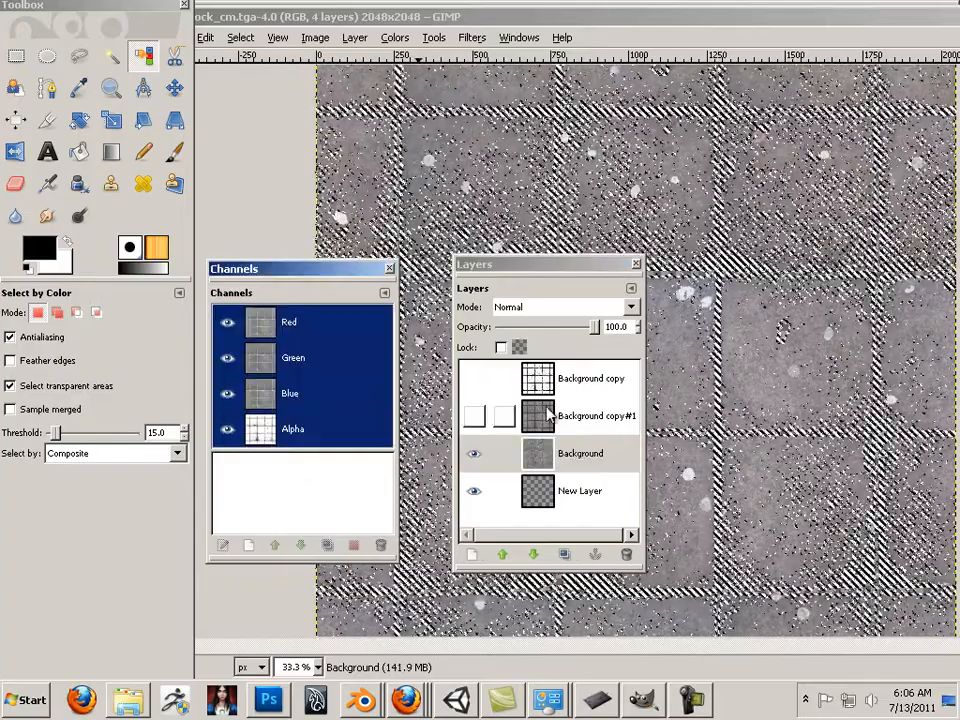
{"action": "left_click_drag", "start_coordinate": [285, 432], "coordinate": [558, 470]}
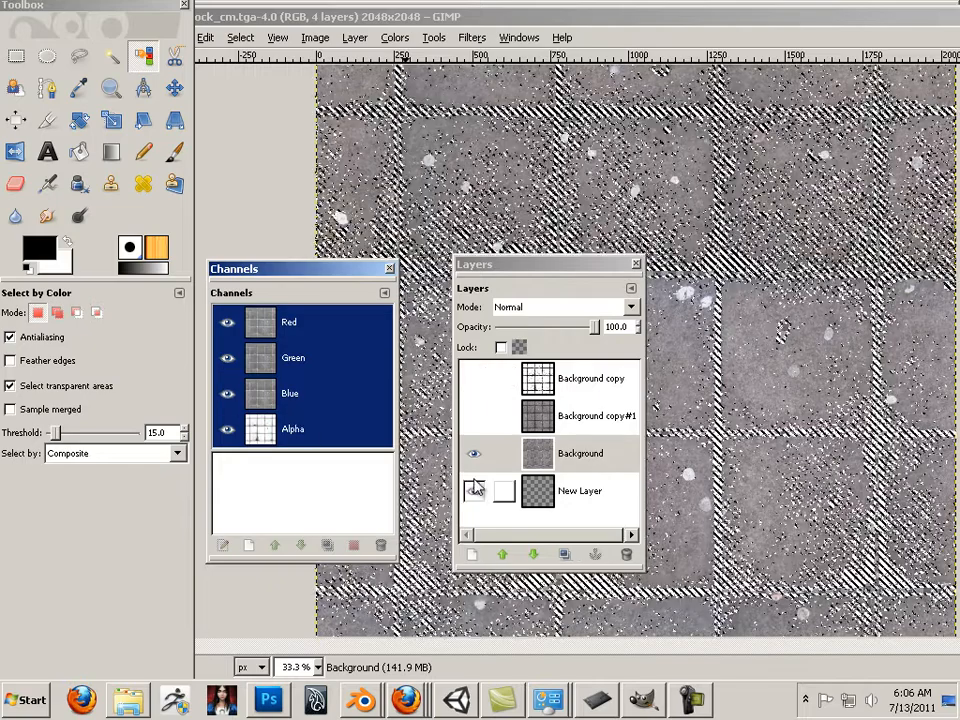
{"action": "left_click", "coordinate": [240, 38]}
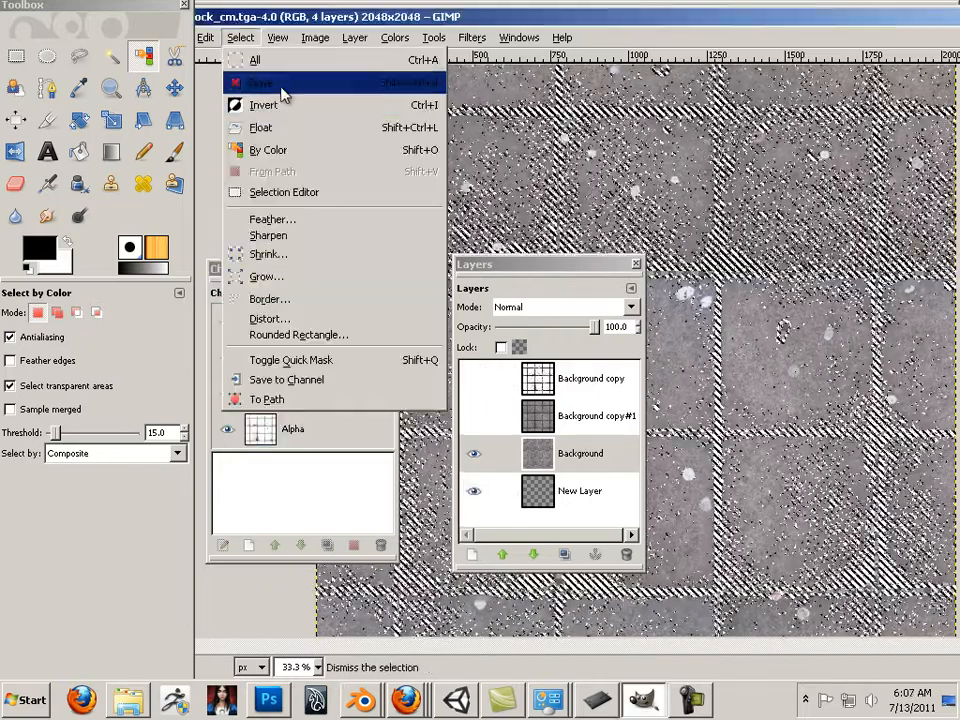
{"action": "left_click", "coordinate": [282, 84]}
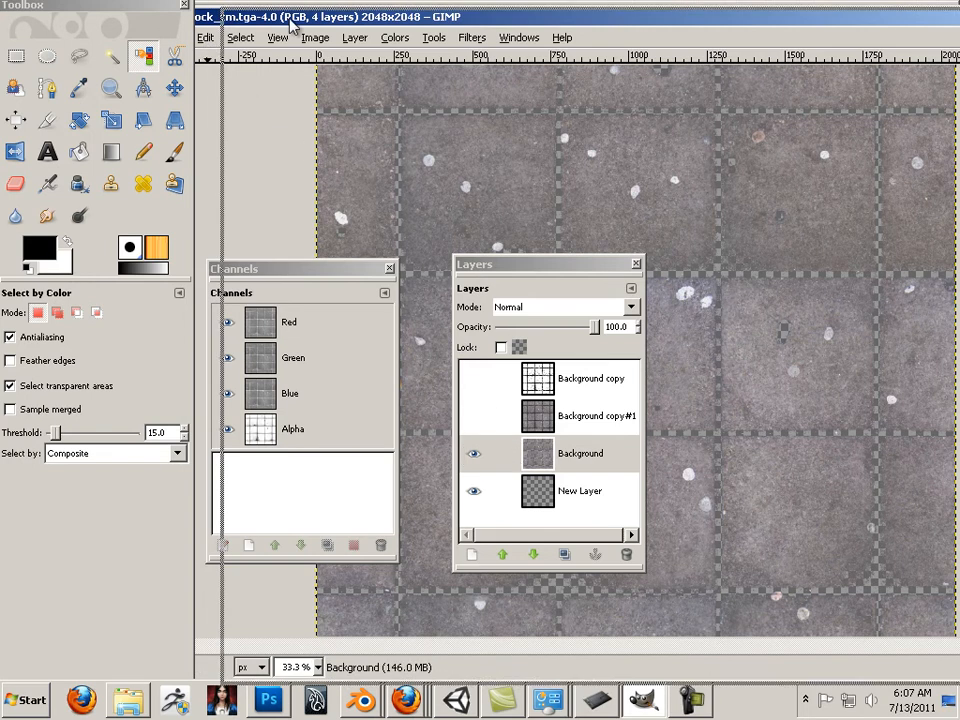
Start saving the image under a new name and browse to Desktop > Unity_workflow > Game > Assets.
{"action": "left_click_drag", "start_coordinate": [228, 24], "coordinate": [293, 24]}
{"action": "left_click", "coordinate": [240, 39]}
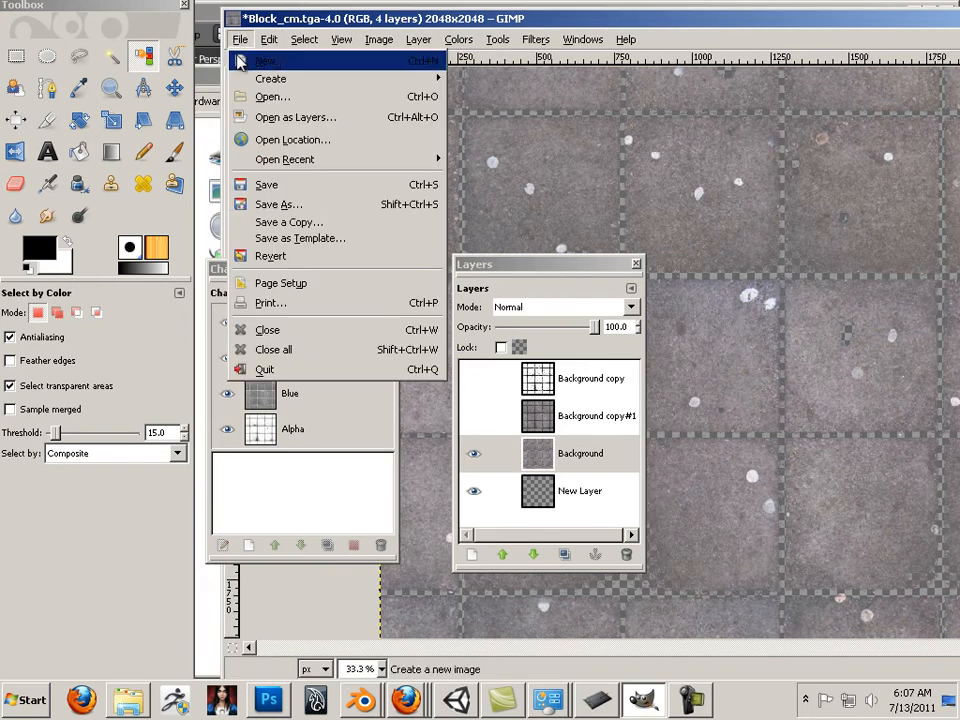
{"action": "left_click", "coordinate": [303, 204]}
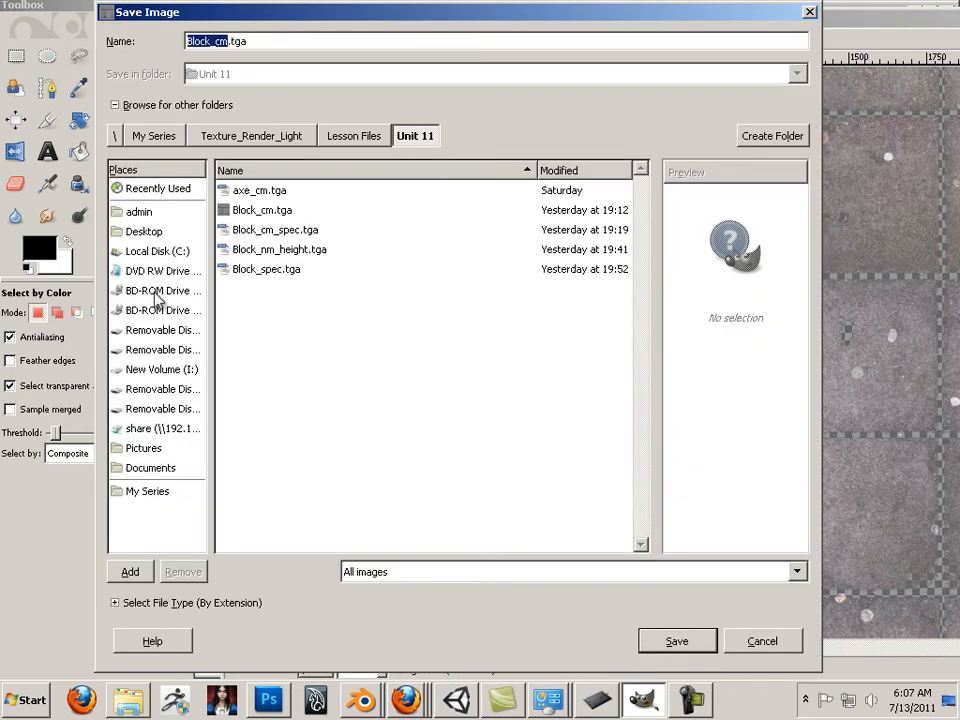
{"action": "left_click", "coordinate": [144, 233]}
{"action": "left_click", "coordinate": [258, 426]}
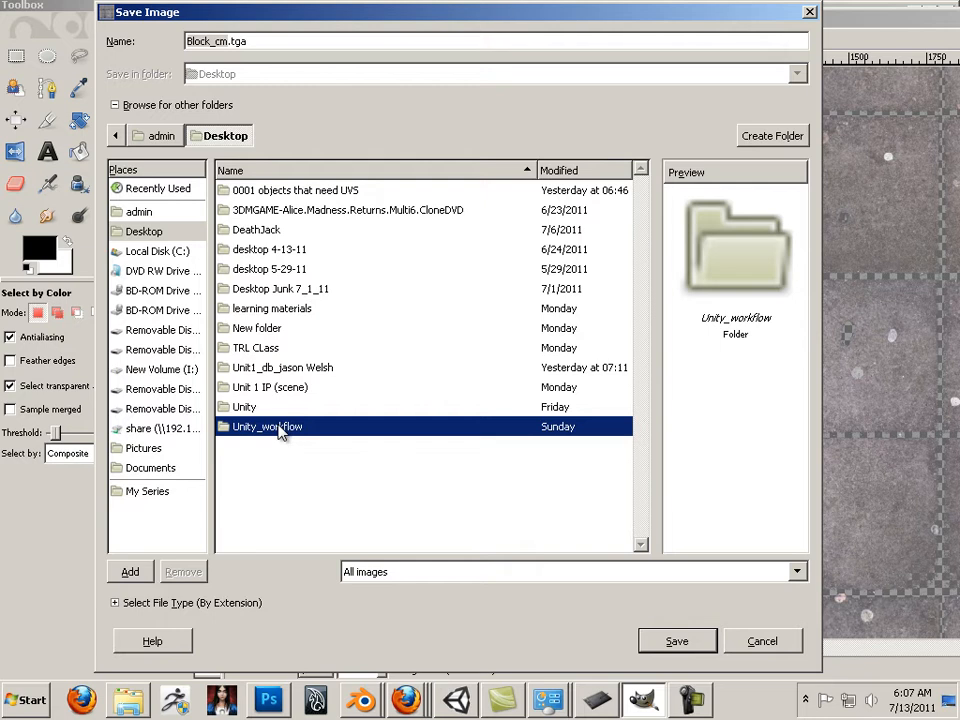
{"action": "double_click", "coordinate": [280, 428]}
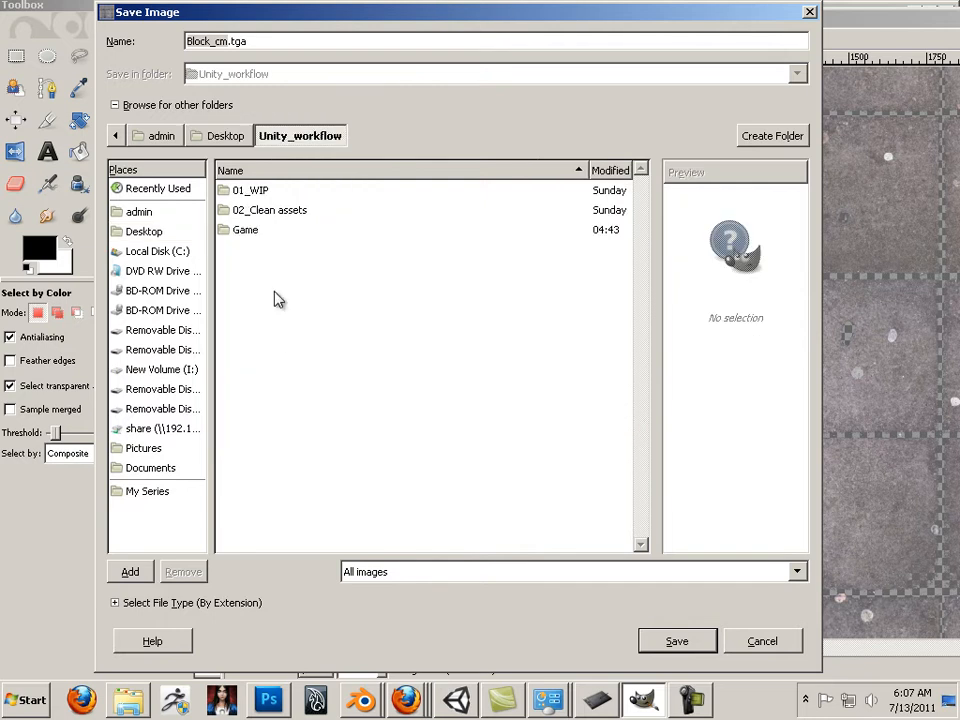
{"action": "double_click", "coordinate": [253, 235]}
{"action": "double_click", "coordinate": [255, 192]}
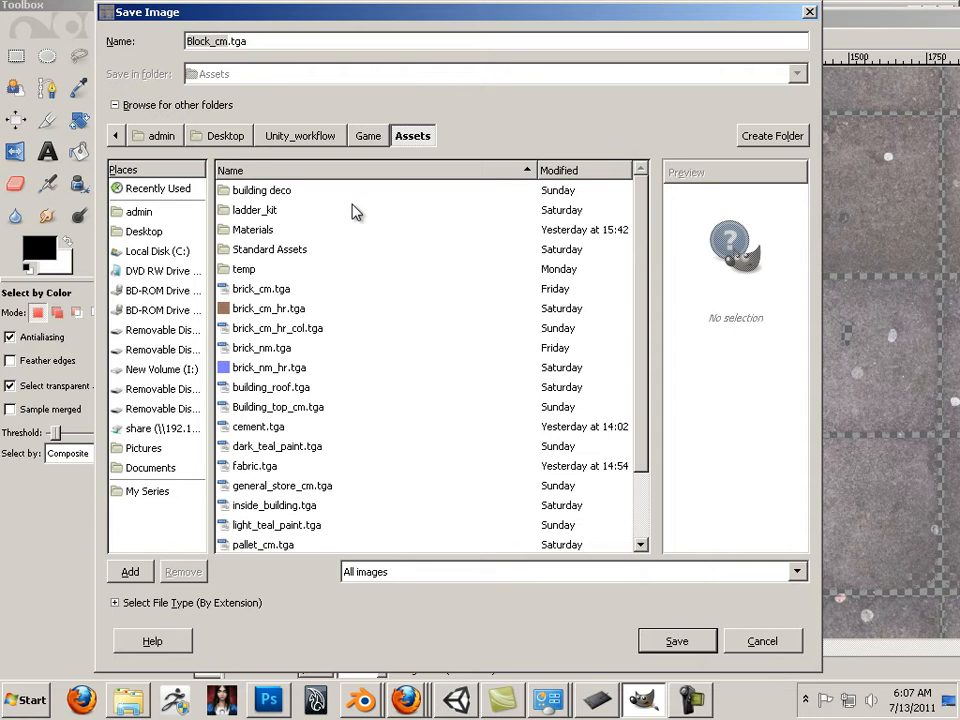
Create a folder named shaders inside the Assets folder.
{"action": "left_click", "coordinate": [760, 140]}
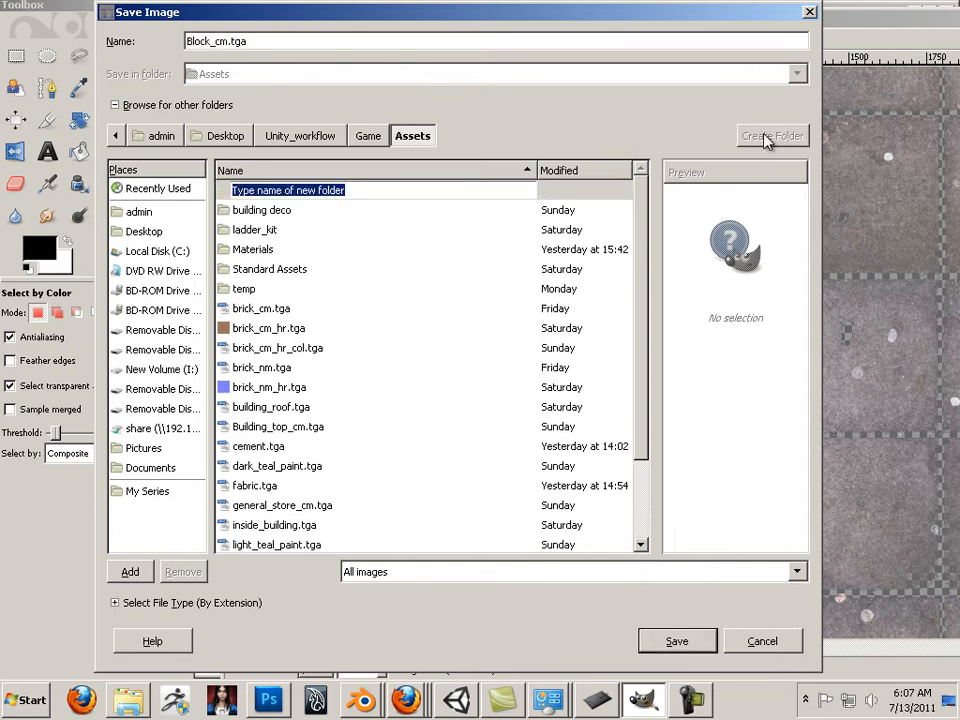
{"action": "type", "text": "shaders"}
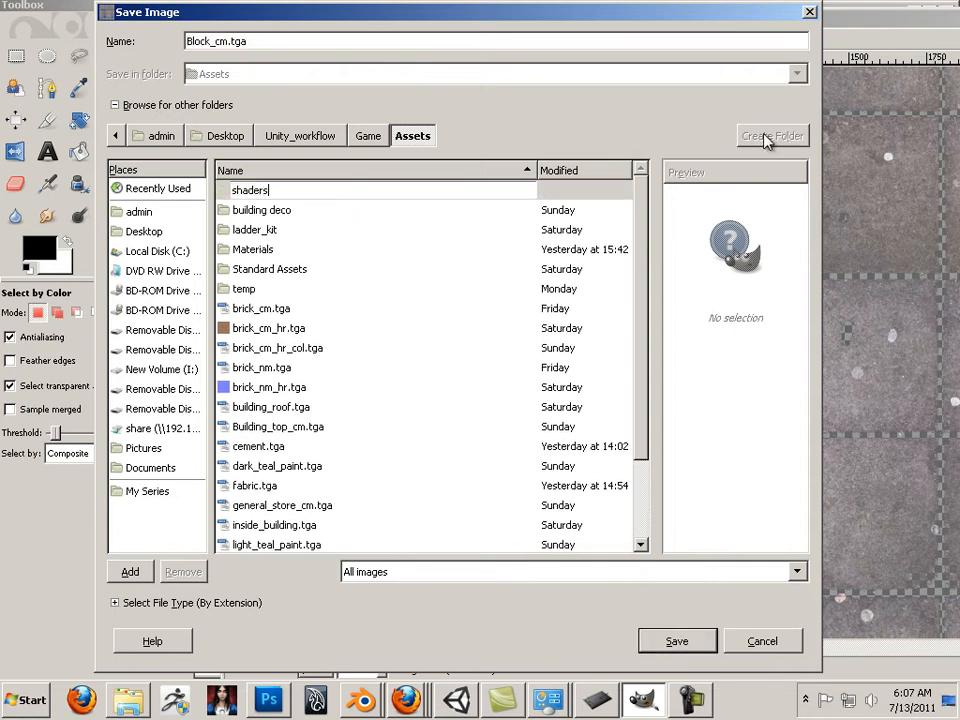
{"action": "key", "text": "Return"}
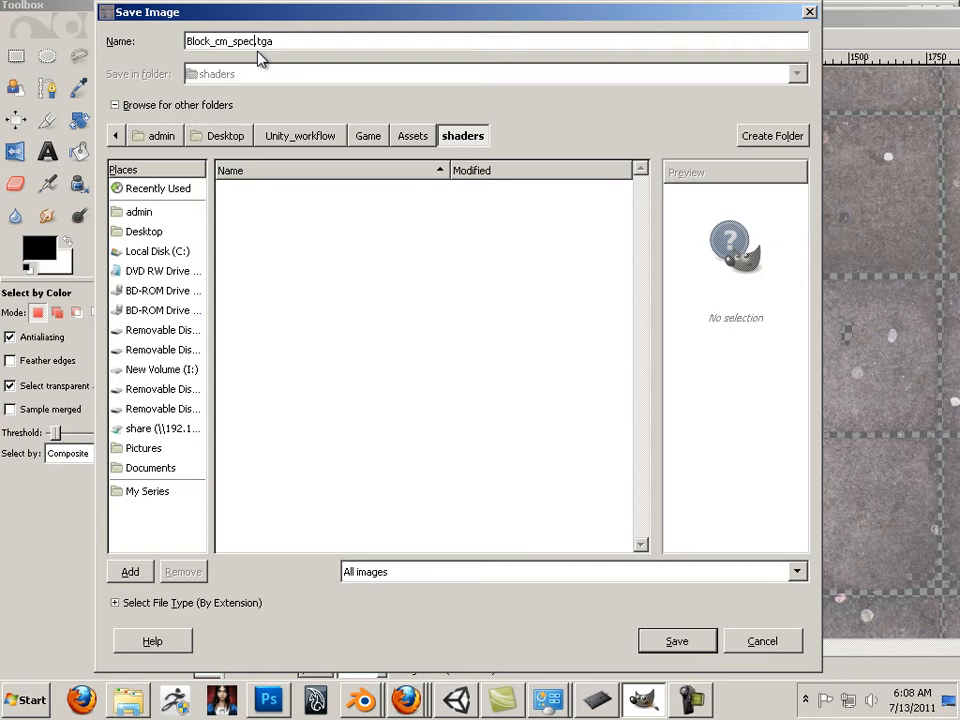
Save the image as Block_cm_spec.tga in shaders with merged visible layers and RLE compression, and show the Background copy layer again.
{"action": "left_click", "coordinate": [666, 645]}
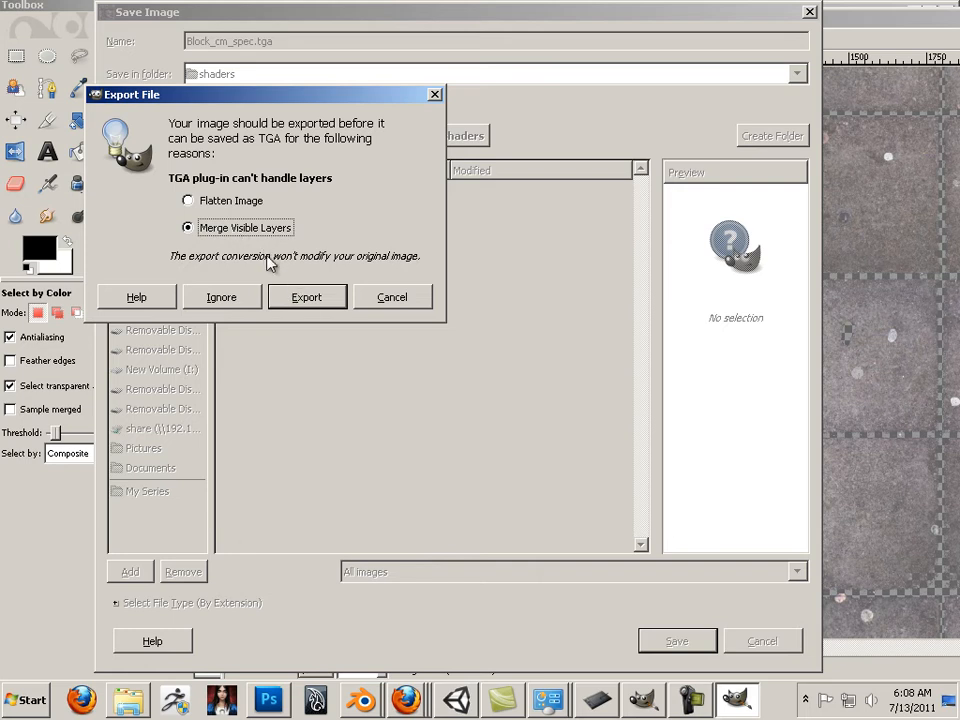
{"action": "left_click", "coordinate": [306, 299]}
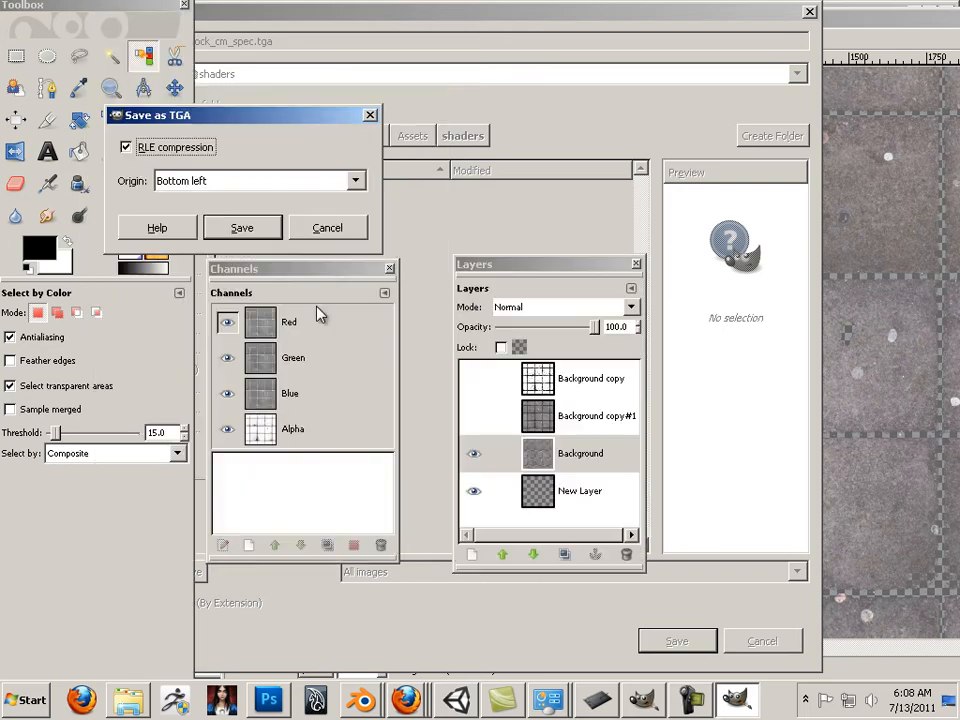
{"action": "left_click", "coordinate": [242, 226]}
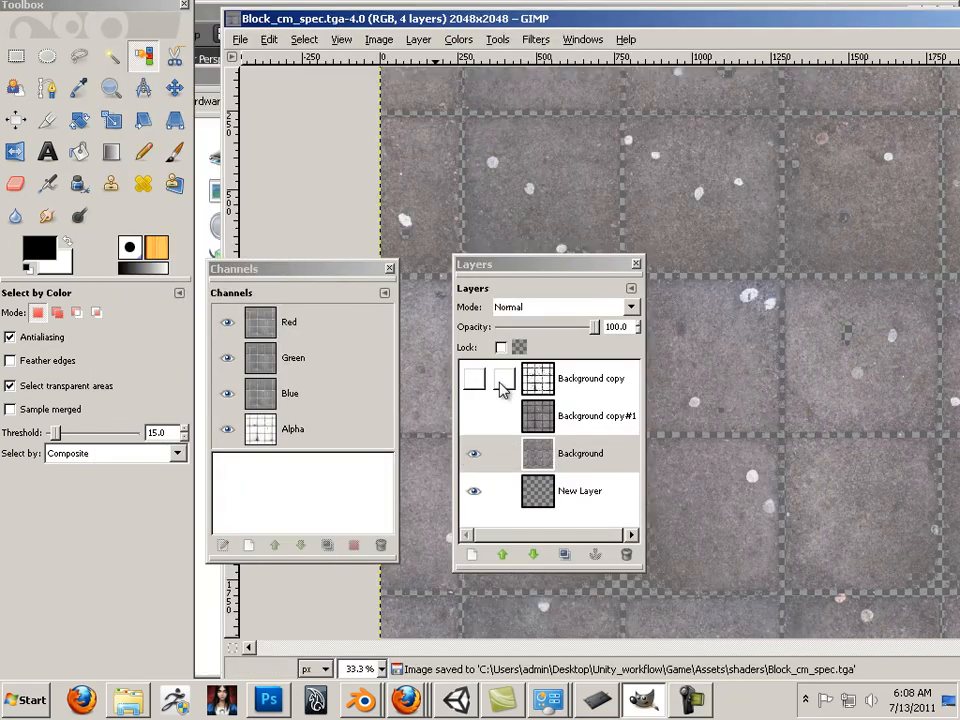
{"action": "left_click", "coordinate": [474, 379]}
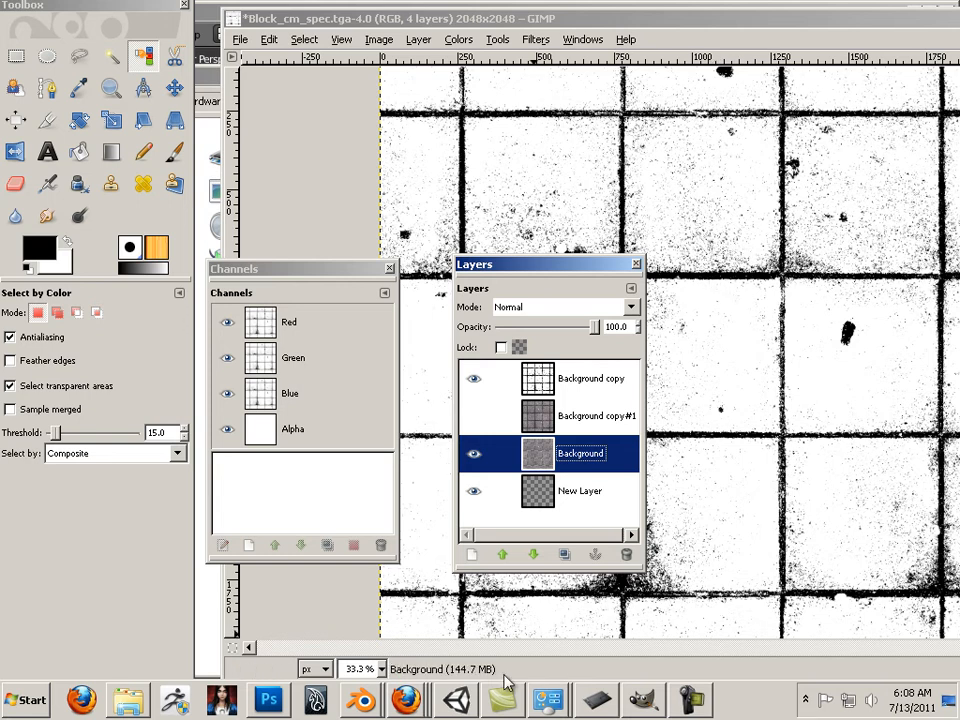
Switch to Unity and close its welcome window.
{"action": "left_click", "coordinate": [470, 704]}
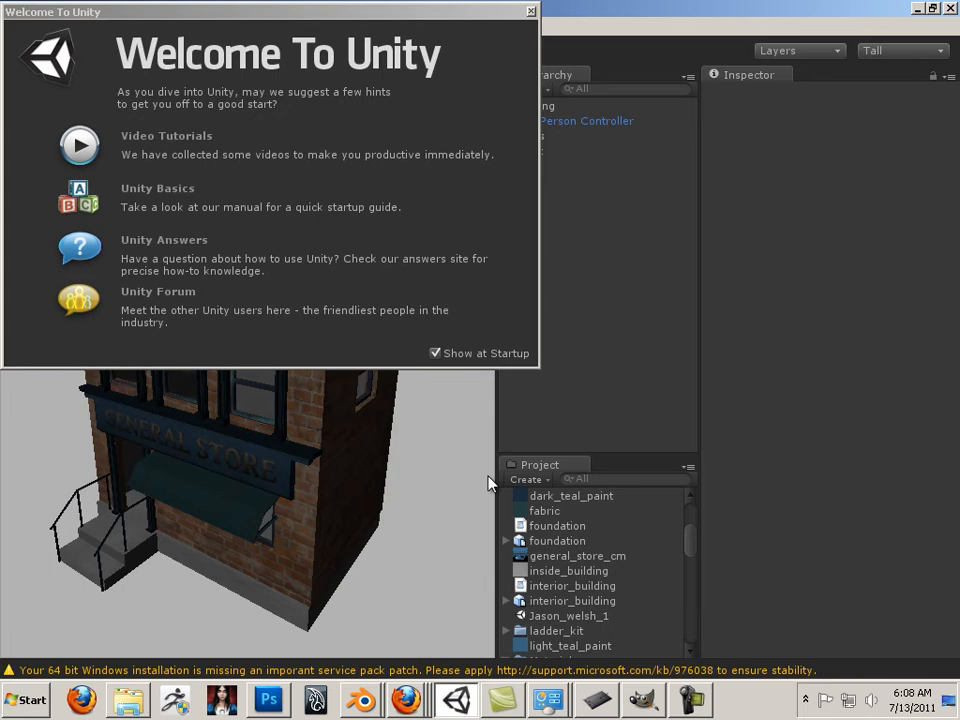
{"action": "left_click", "coordinate": [531, 11]}
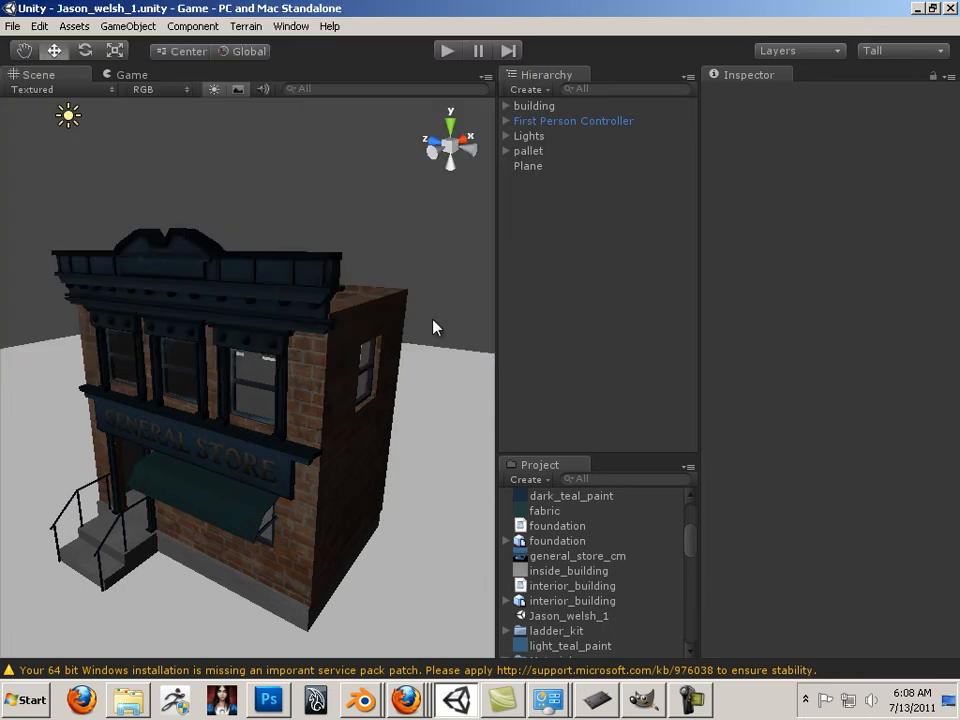
Create a plane beside the building and move it above the ground to about Y 9.01, Z -17.37.
{"action": "left_click_drag", "start_coordinate": [452, 336], "coordinate": [180, 274]}
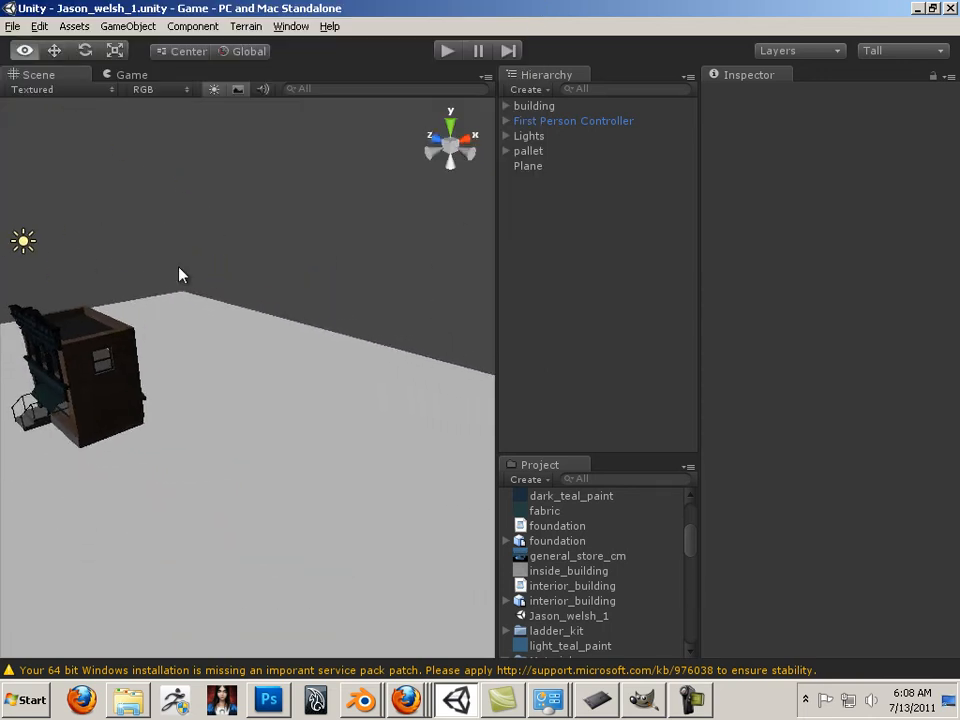
{"action": "left_click", "coordinate": [128, 26]}
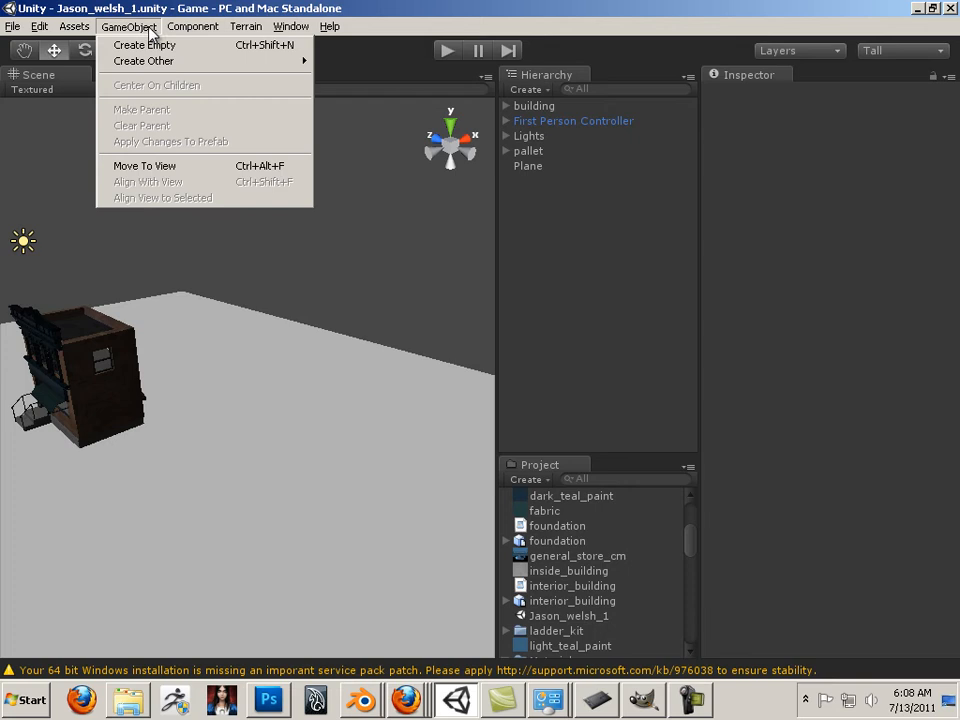
{"action": "mouse_move", "coordinate": [136, 62]}
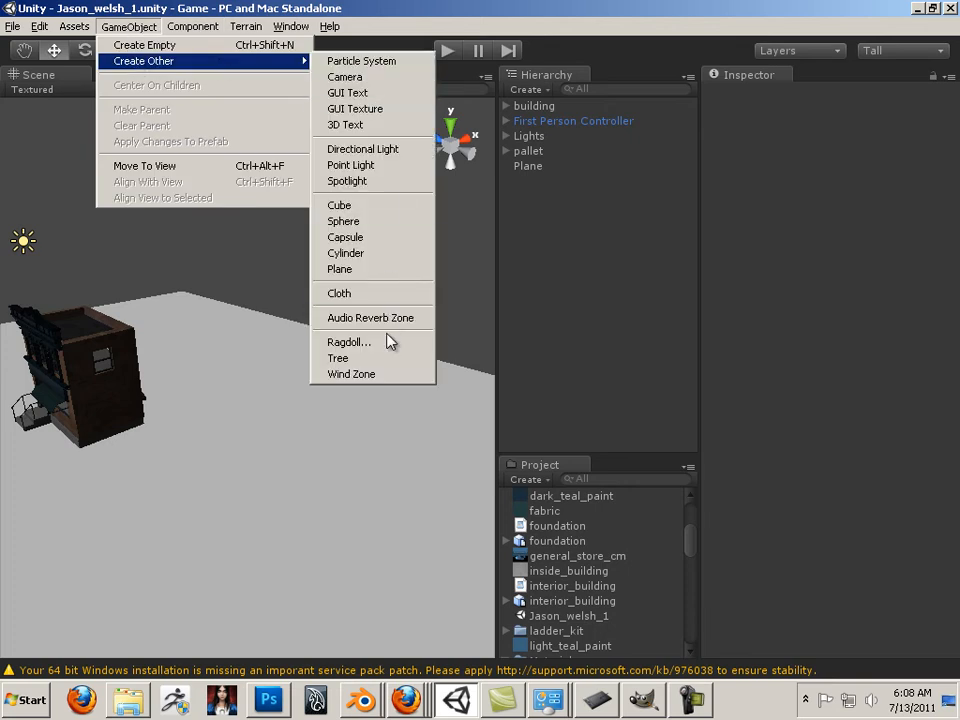
{"action": "left_click", "coordinate": [363, 270]}
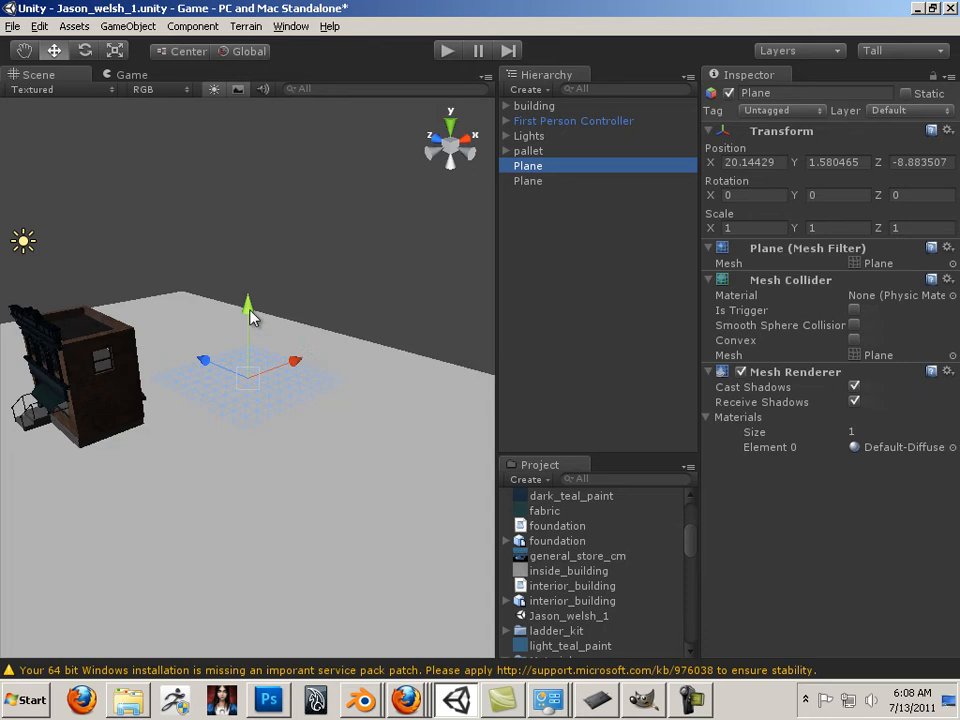
{"action": "left_click_drag", "start_coordinate": [250, 316], "coordinate": [354, 409]}
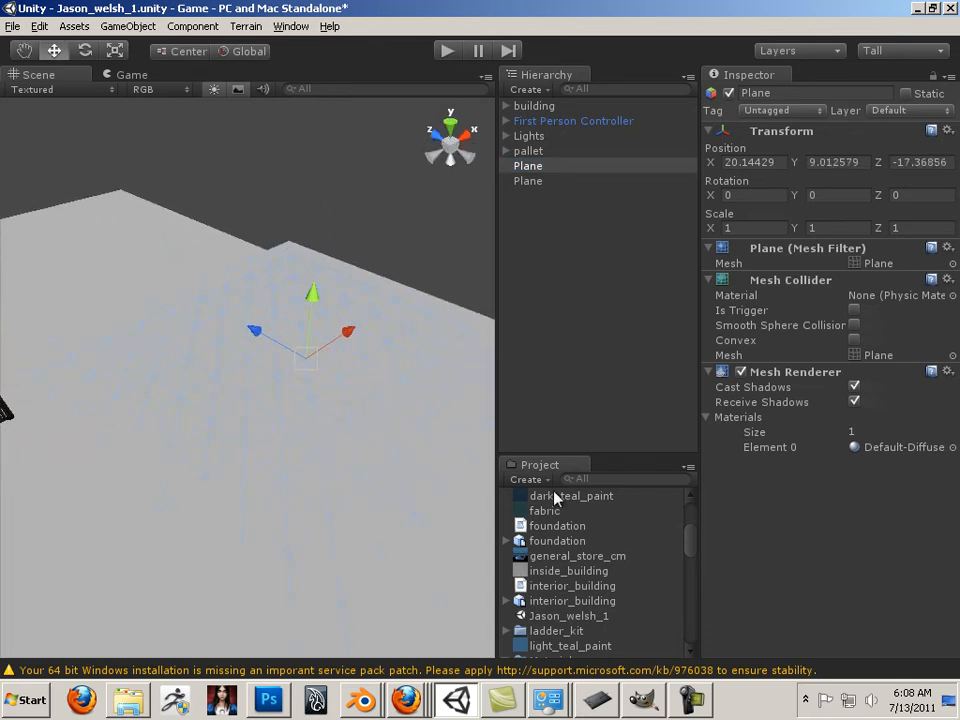
Create a material in the shaders folder and assign Block_cm_spec as its base texture.
{"action": "left_click_drag", "start_coordinate": [690, 540], "coordinate": [688, 598]}
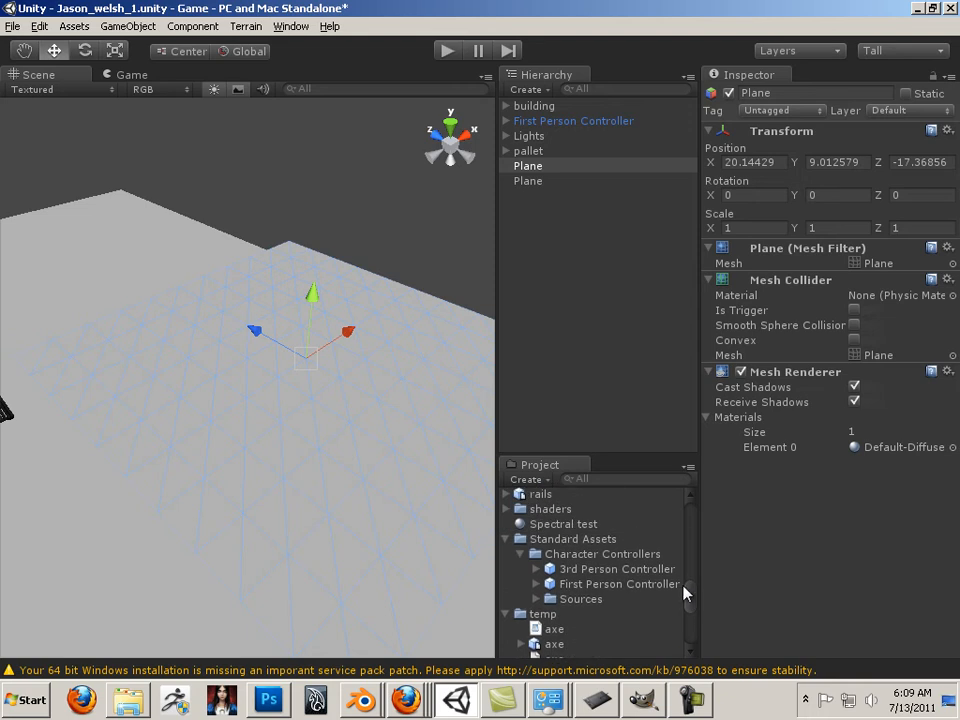
{"action": "left_click", "coordinate": [558, 511]}
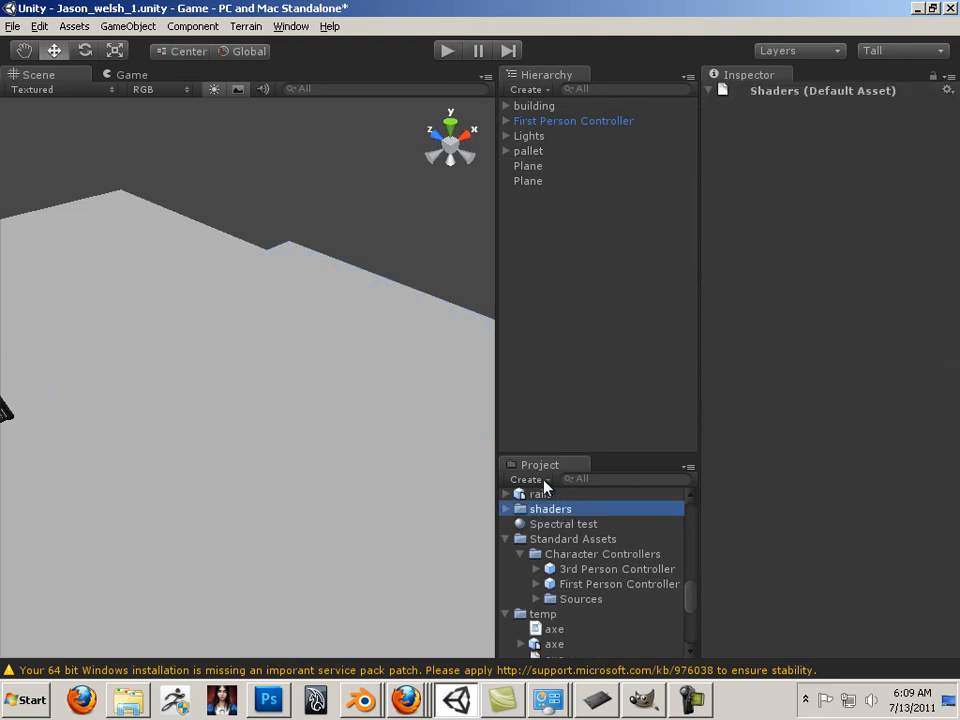
{"action": "left_click", "coordinate": [544, 481]}
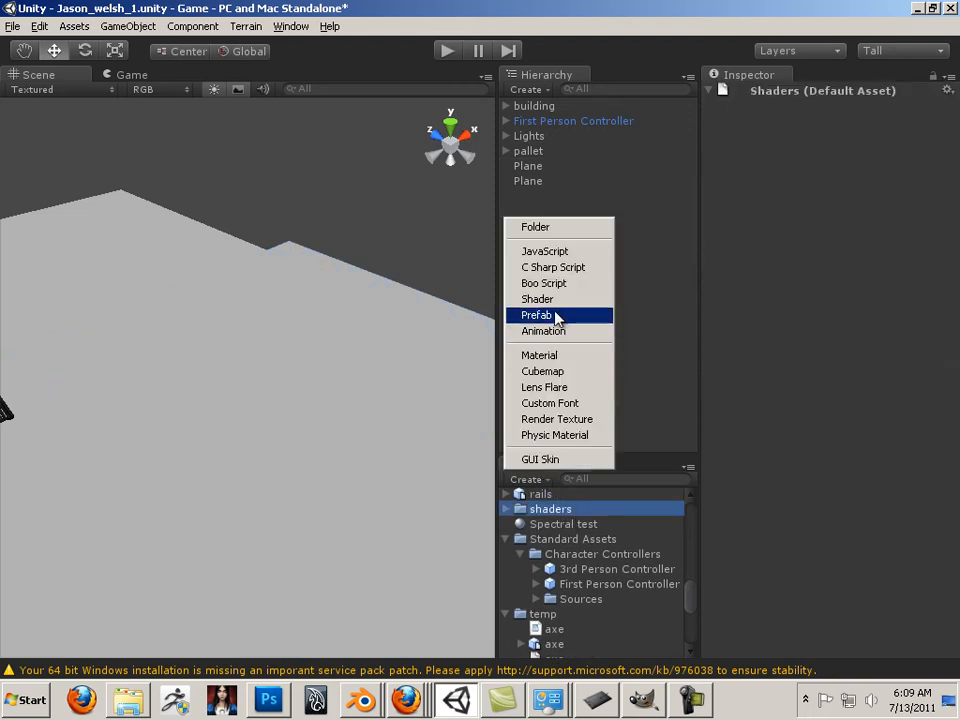
{"action": "left_click", "coordinate": [560, 356]}
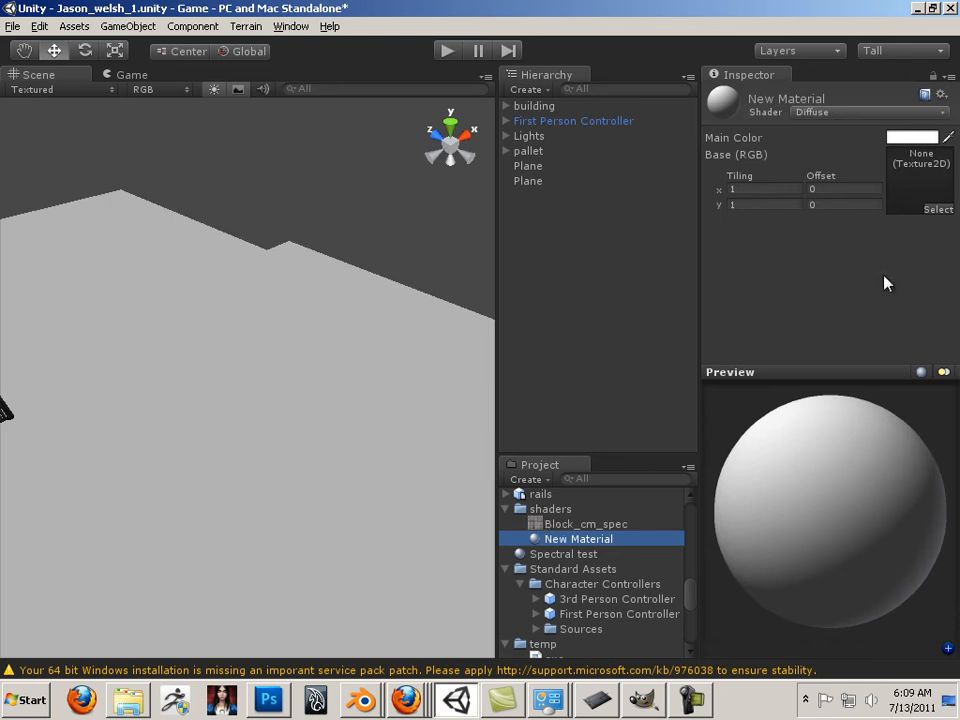
{"action": "left_click", "coordinate": [938, 210]}
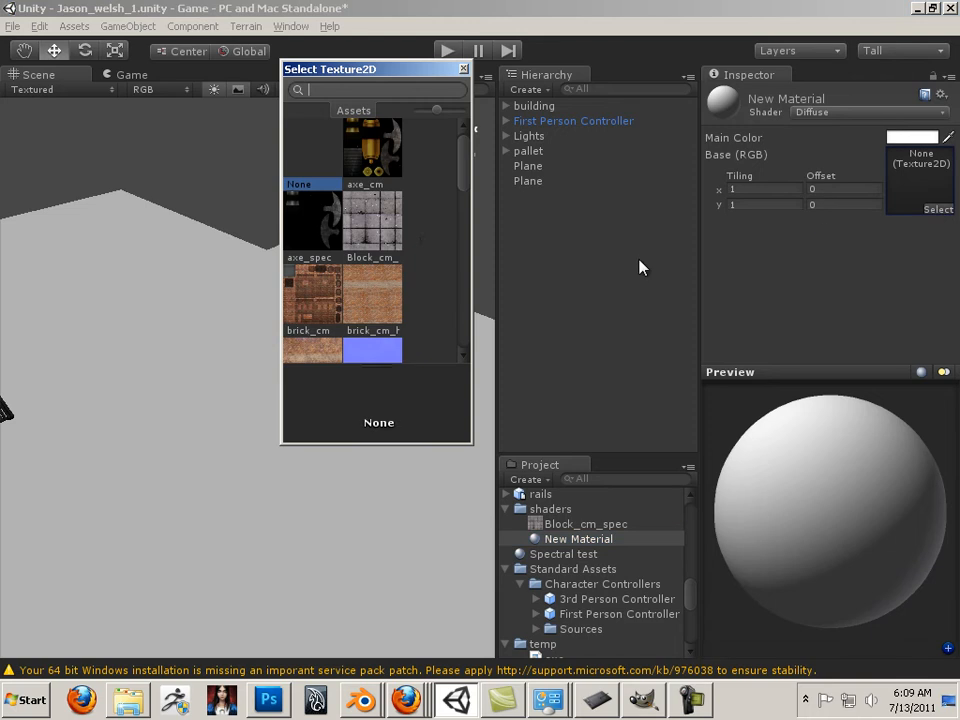
{"action": "double_click", "coordinate": [379, 232]}
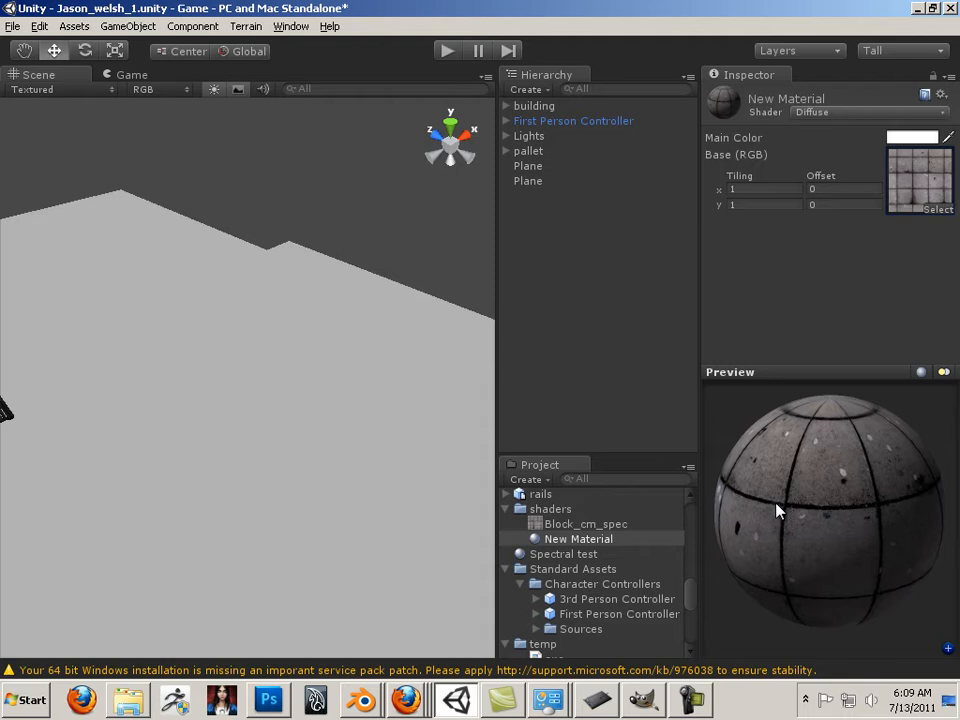
Switch to GIMP, hide the Background copy layer to check the texture's transparent gaps, and return to Unity.
{"action": "left_click", "coordinate": [636, 699]}
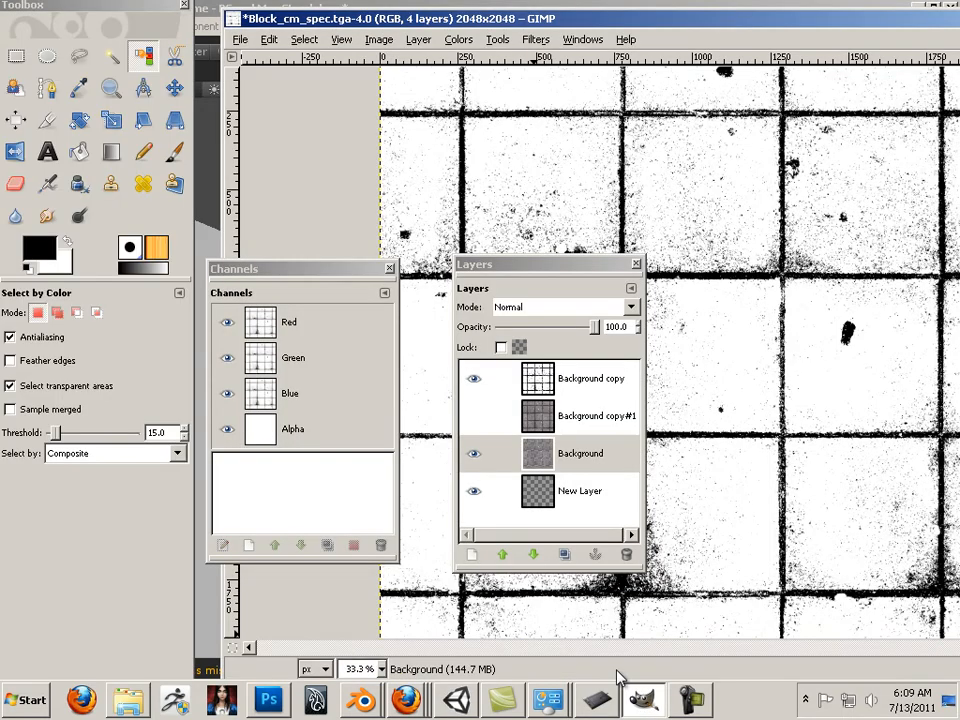
{"action": "left_click", "coordinate": [474, 378]}
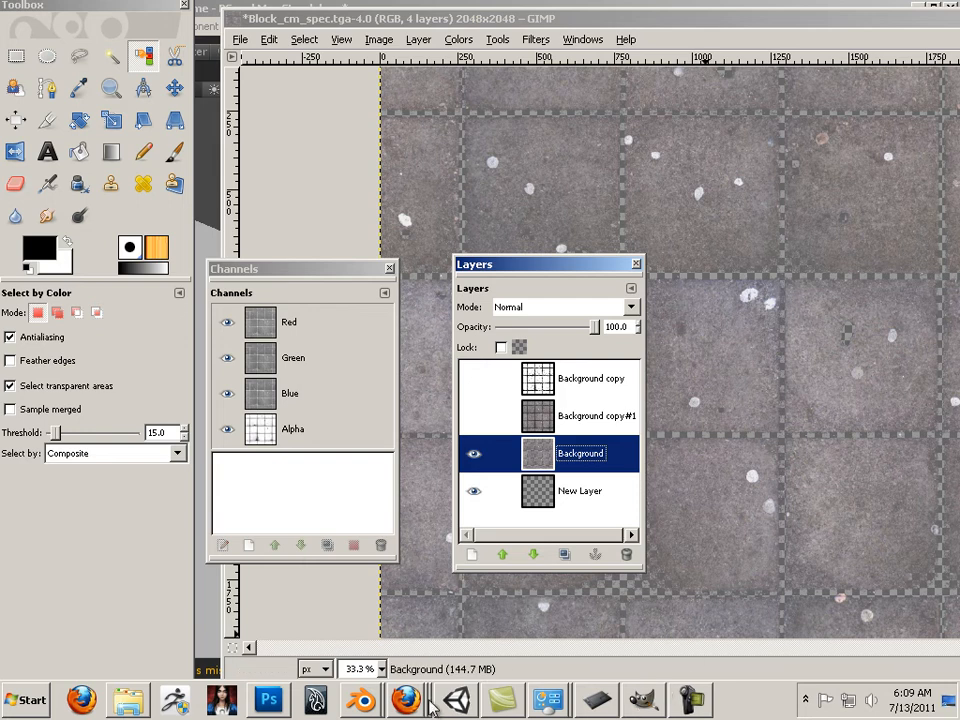
{"action": "left_click", "coordinate": [456, 700]}
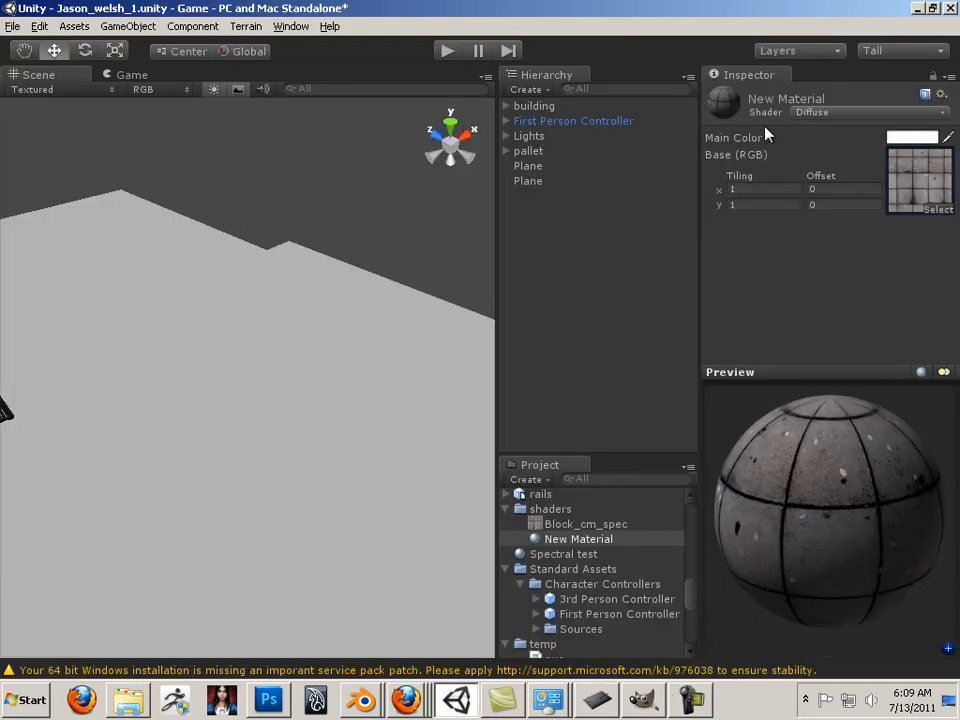
Apply the new material from the shaders folder to the raised plane.
{"action": "left_click", "coordinate": [357, 378]}
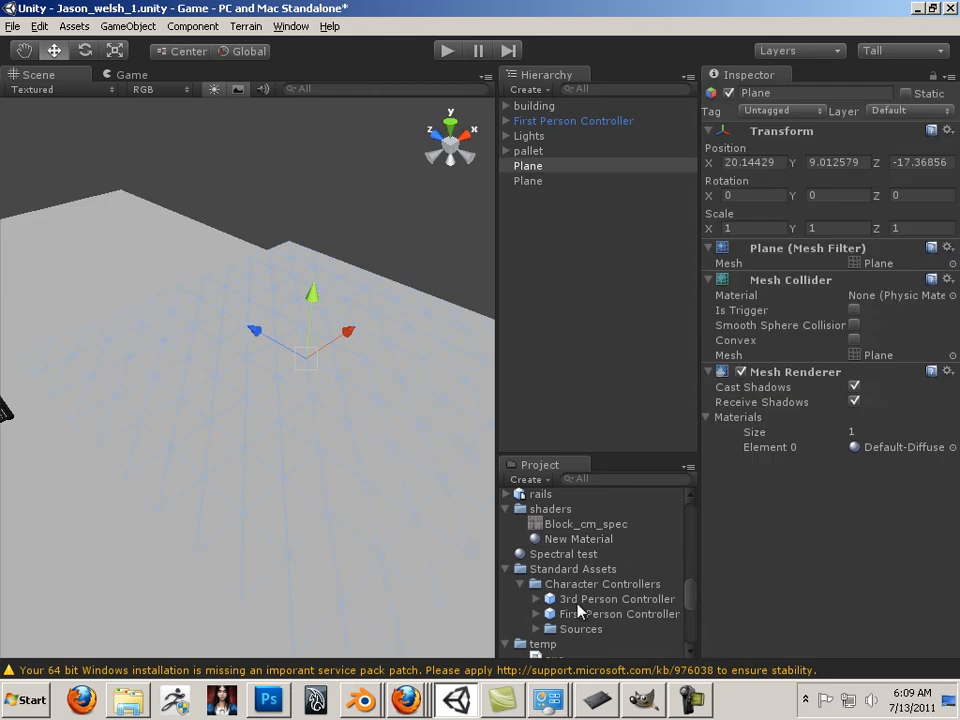
{"action": "left_click_drag", "start_coordinate": [574, 543], "coordinate": [768, 528]}
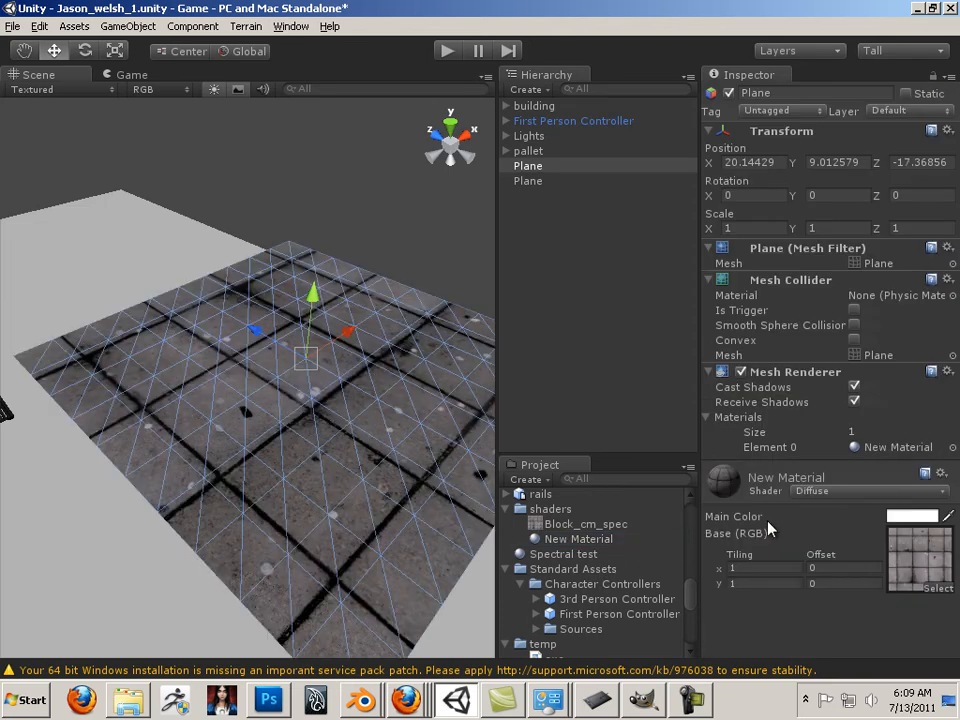
{"action": "left_click", "coordinate": [418, 240]}
{"action": "scroll", "coordinate": [375, 268], "scroll_direction": "up", "scroll_amount": 5}
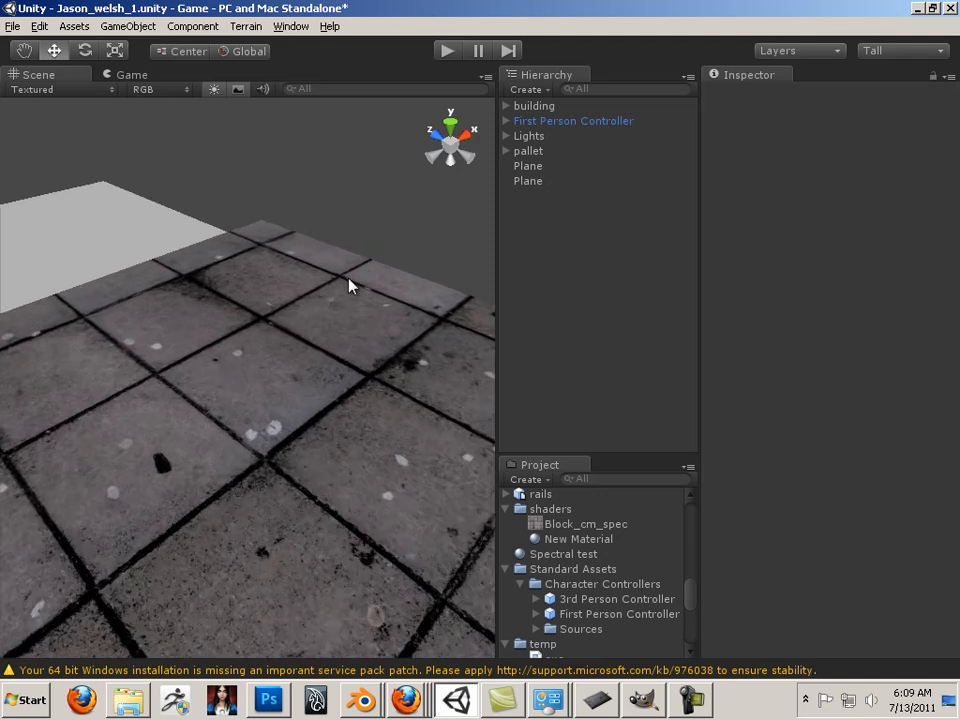
{"action": "scroll", "coordinate": [349, 285], "scroll_direction": "up", "scroll_amount": 3}
{"action": "scroll", "coordinate": [349, 285], "scroll_direction": "down", "scroll_amount": 2}
Change the shader of the raised plane's material to Specular.
{"action": "left_click", "coordinate": [321, 326]}
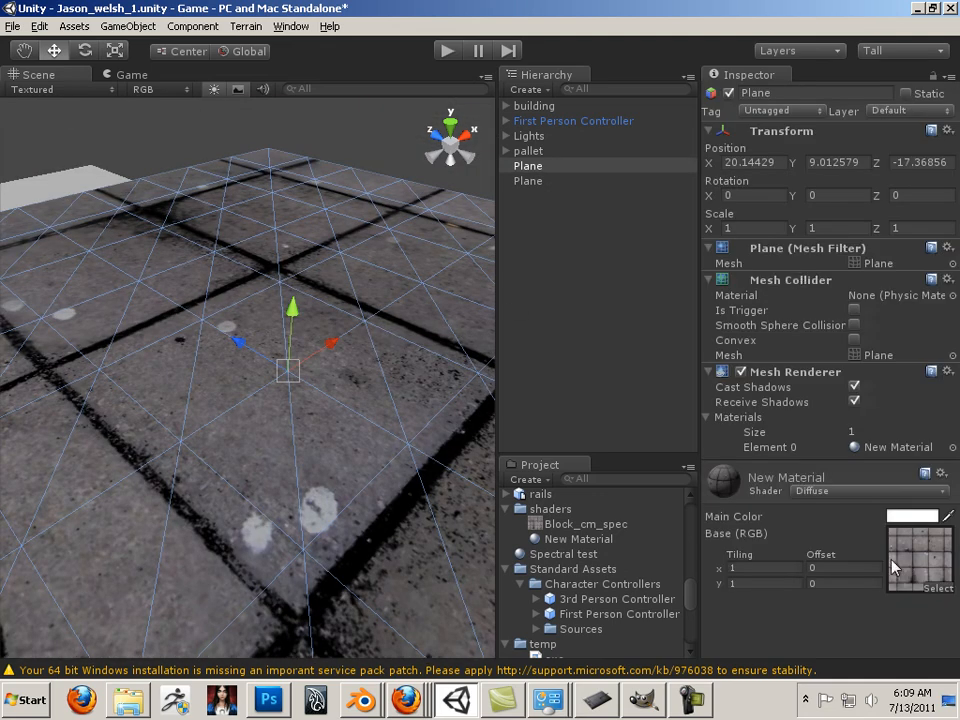
{"action": "left_click", "coordinate": [846, 493]}
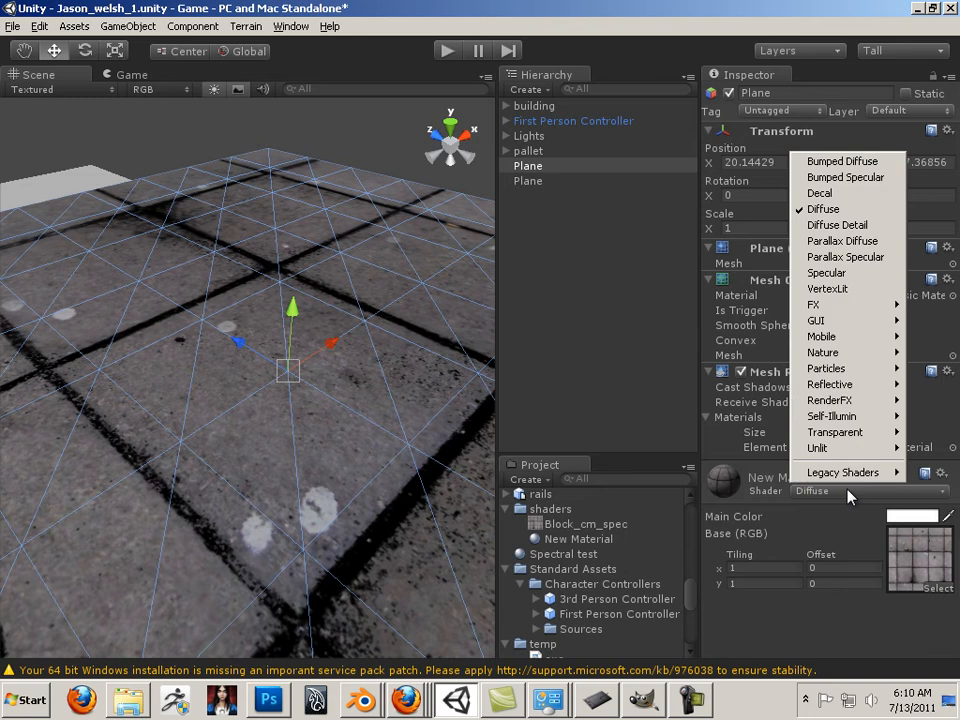
{"action": "left_click", "coordinate": [852, 278]}
{"action": "scroll", "coordinate": [405, 374], "scroll_direction": "down", "scroll_amount": 10}
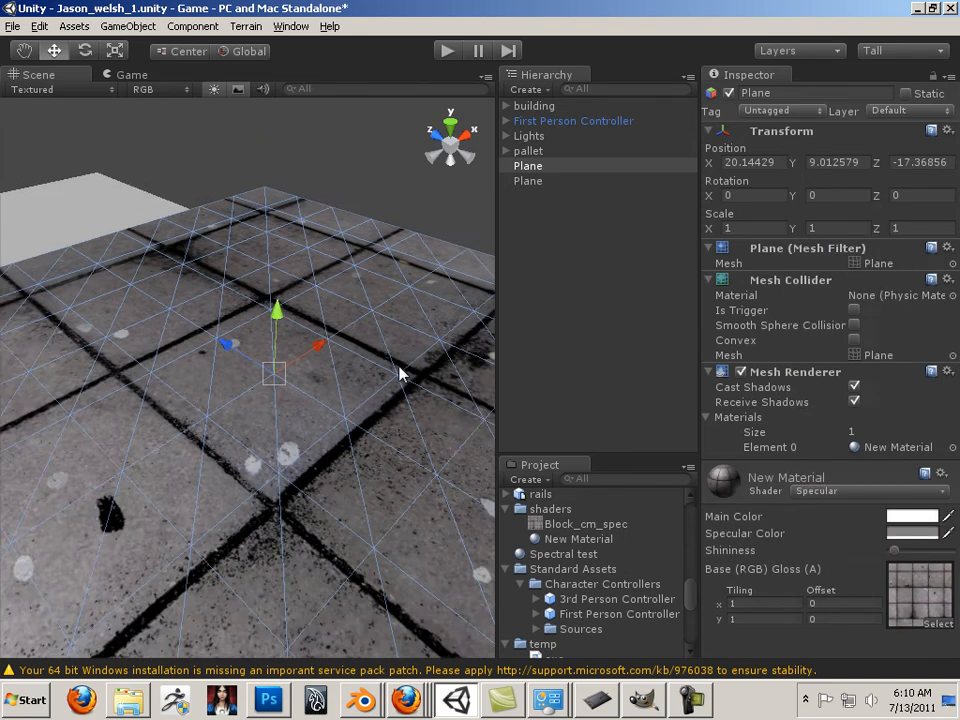
Add a point light and place it above the tiled plane at about X 19.96, Y 11.56, Z -18.03.
{"action": "left_click_drag", "start_coordinate": [245, 354], "coordinate": [151, 270]}
{"action": "left_click", "coordinate": [6, 285]}
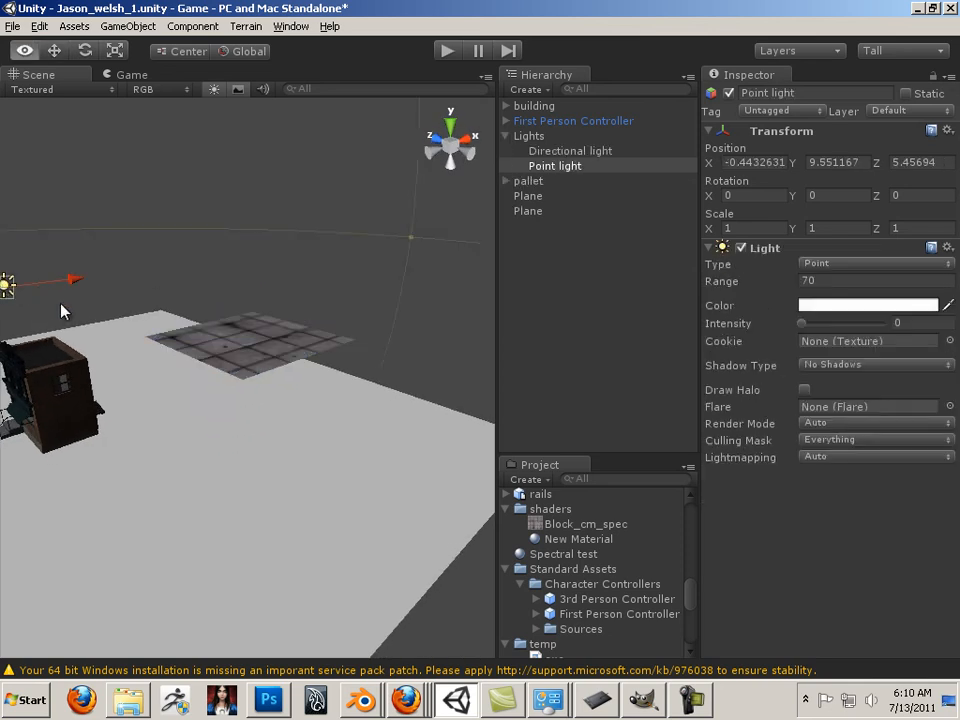
{"action": "left_click_drag", "start_coordinate": [61, 304], "coordinate": [85, 315]}
{"action": "left_click", "coordinate": [287, 360]}
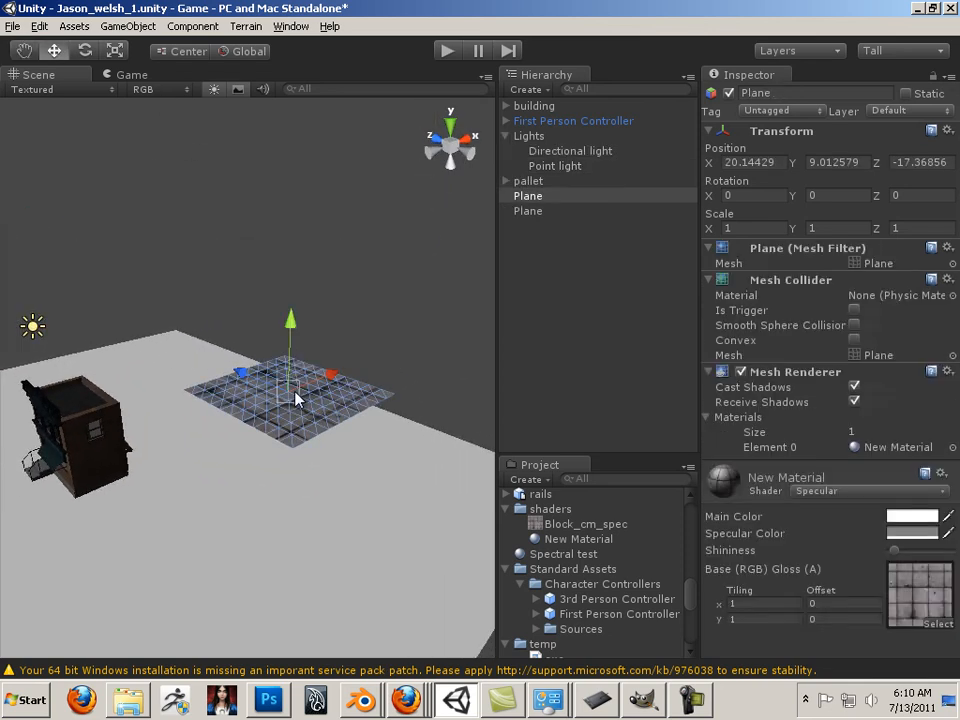
{"action": "left_click", "coordinate": [141, 28]}
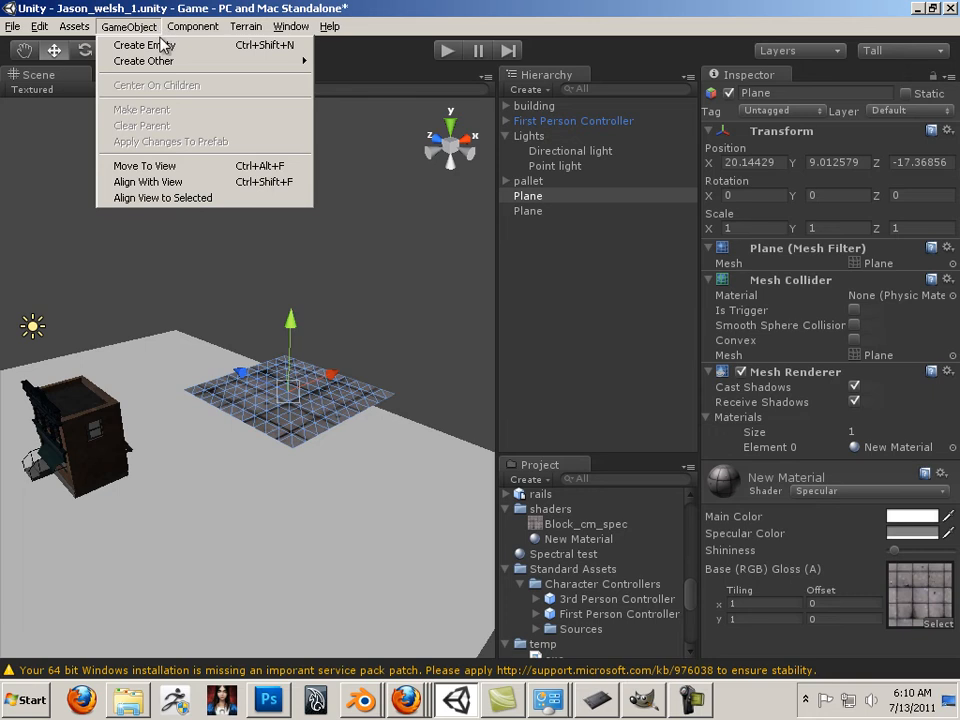
{"action": "mouse_move", "coordinate": [177, 64]}
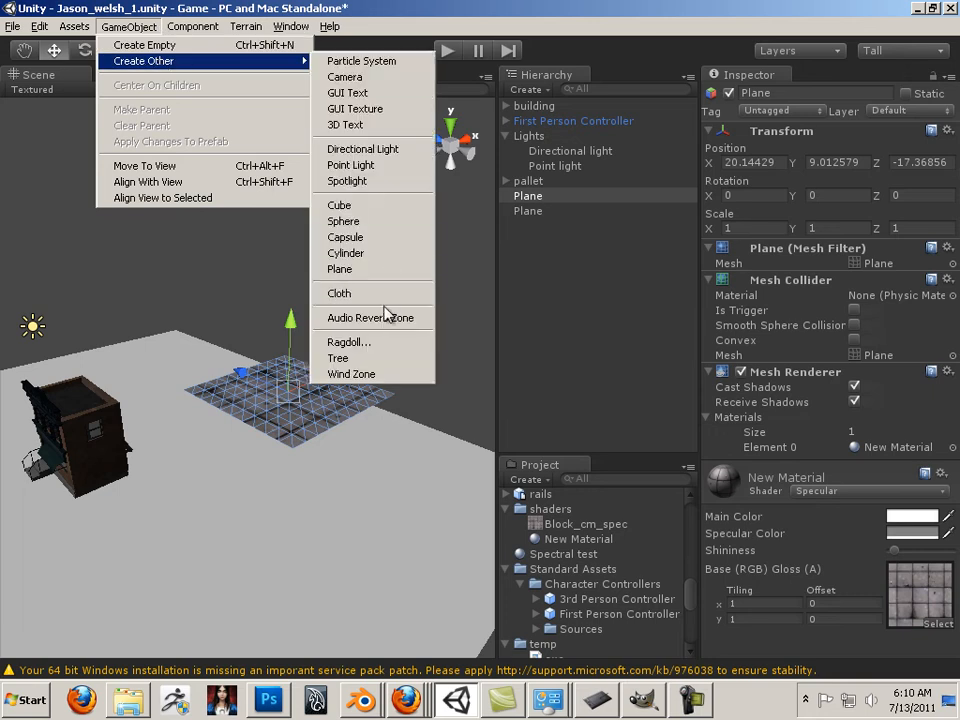
{"action": "left_click", "coordinate": [372, 166]}
{"action": "left_click_drag", "start_coordinate": [290, 357], "coordinate": [20, 560]}
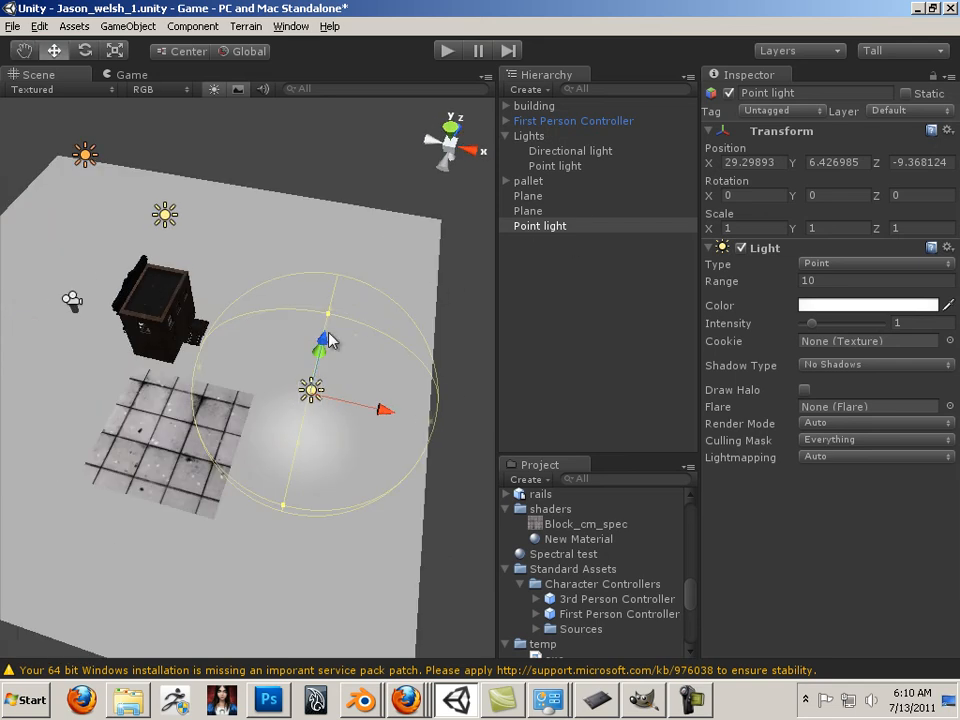
{"action": "left_click_drag", "start_coordinate": [326, 338], "coordinate": [368, 416]}
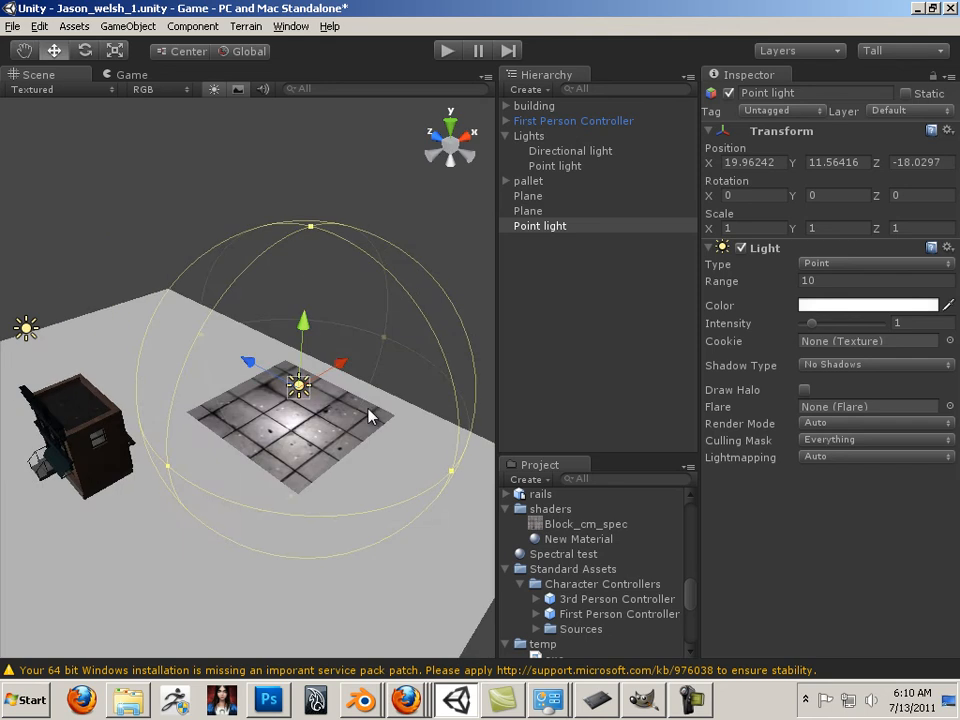
Lower the new point light closer to the tiled plane, to about Y 10.68, Z -17.91.
{"action": "scroll", "coordinate": [366, 420], "scroll_direction": "down", "scroll_amount": 10}
{"action": "left_click_drag", "start_coordinate": [297, 306], "coordinate": [330, 328], "text": "alt"}
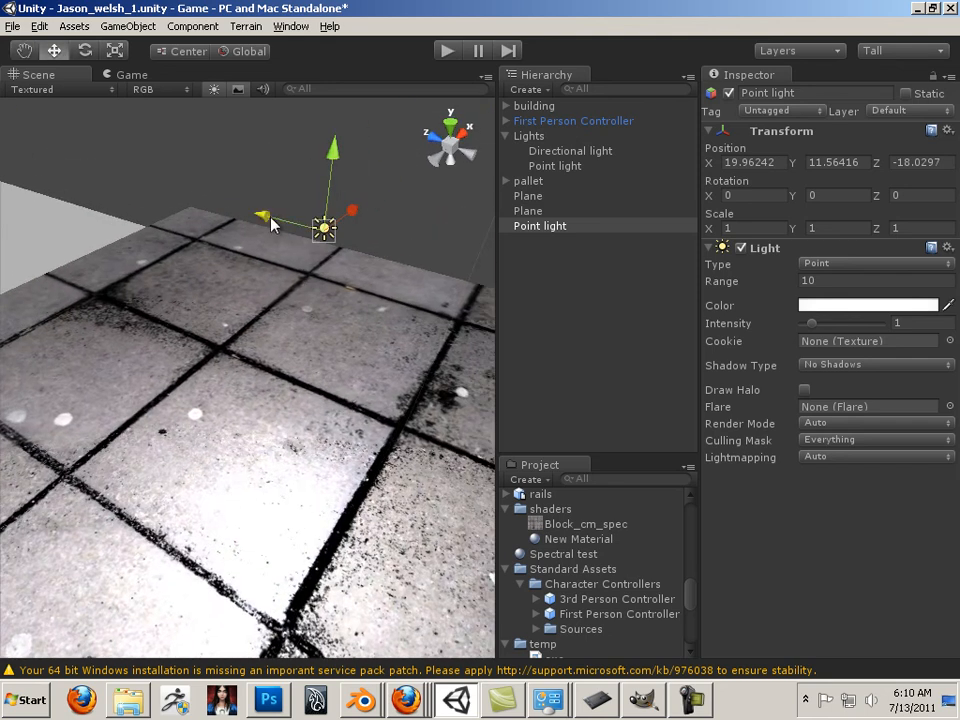
{"action": "mouse_move", "coordinate": [272, 222]}
{"action": "left_mouse_down"}
{"action": "mouse_move", "coordinate": [381, 274]}
{"action": "mouse_move", "coordinate": [418, 306]}
{"action": "mouse_move", "coordinate": [204, 184]}
{"action": "mouse_move", "coordinate": [267, 246]}
{"action": "left_mouse_up"}
{"action": "left_click_drag", "start_coordinate": [338, 148], "coordinate": [267, 226]}
{"action": "left_click_drag", "start_coordinate": [178, 242], "coordinate": [228, 262]}
Raise the shininess of the tiled plane's material to its maximum and shift the plane to about Z -17.67.
{"action": "left_click", "coordinate": [253, 418]}
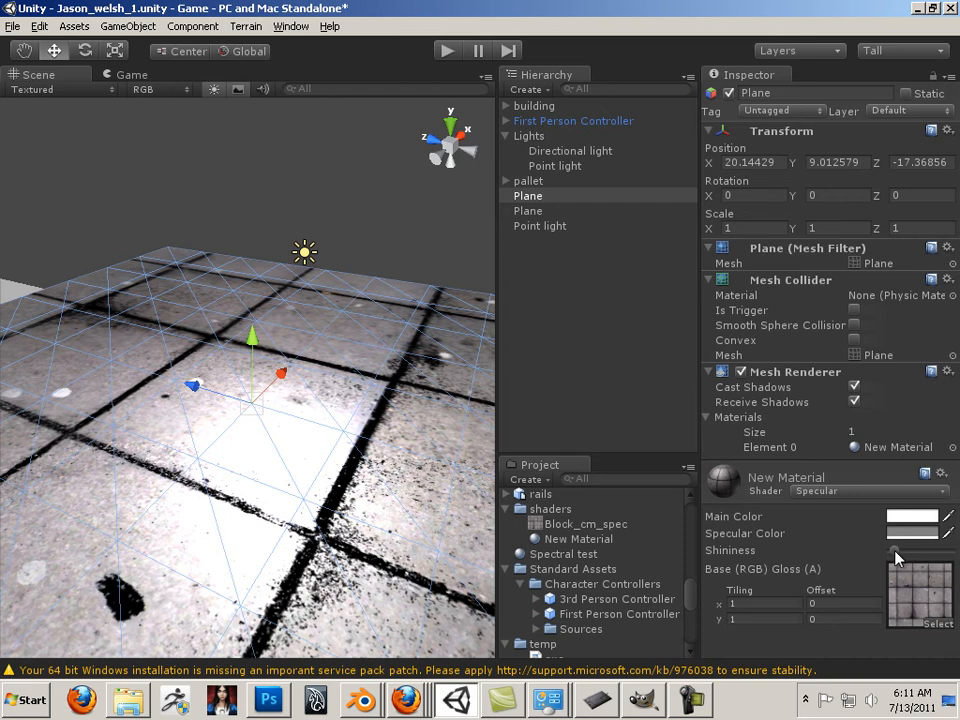
{"action": "left_click_drag", "start_coordinate": [895, 553], "coordinate": [955, 553]}
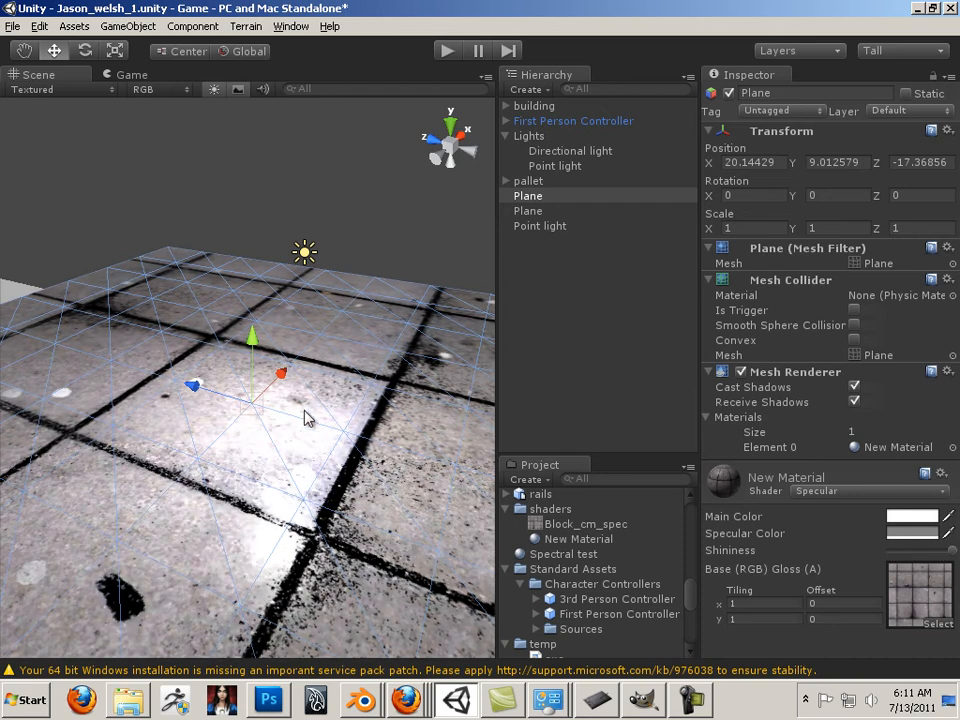
{"action": "left_click_drag", "start_coordinate": [195, 386], "coordinate": [214, 392]}
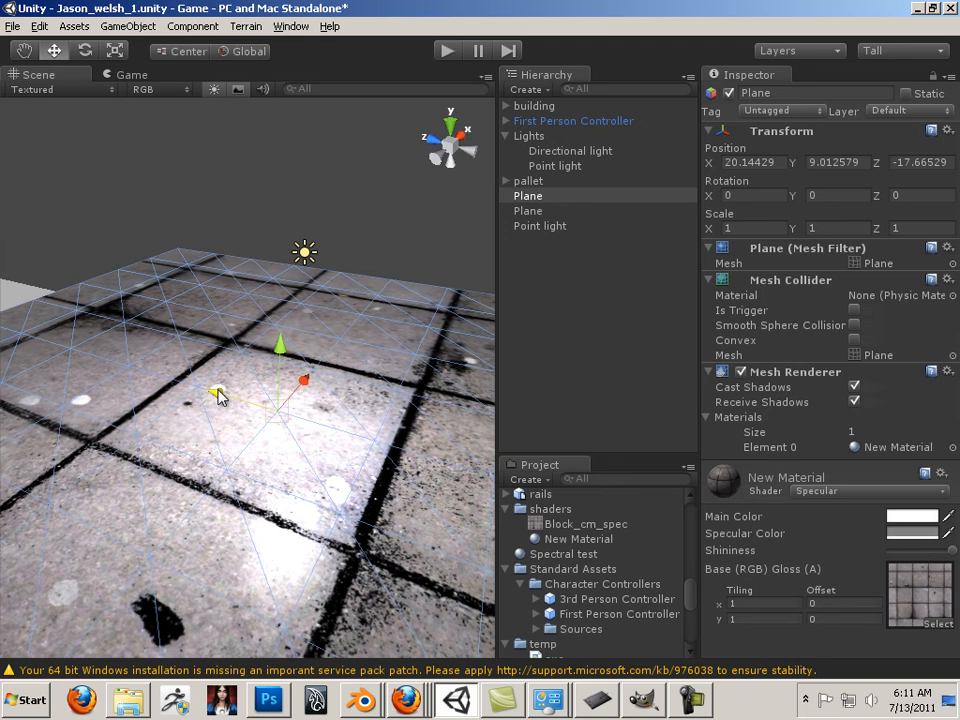
Move the new point light along the tiled plane, away from its centre, to test the specular highlight.
{"action": "left_click", "coordinate": [303, 258]}
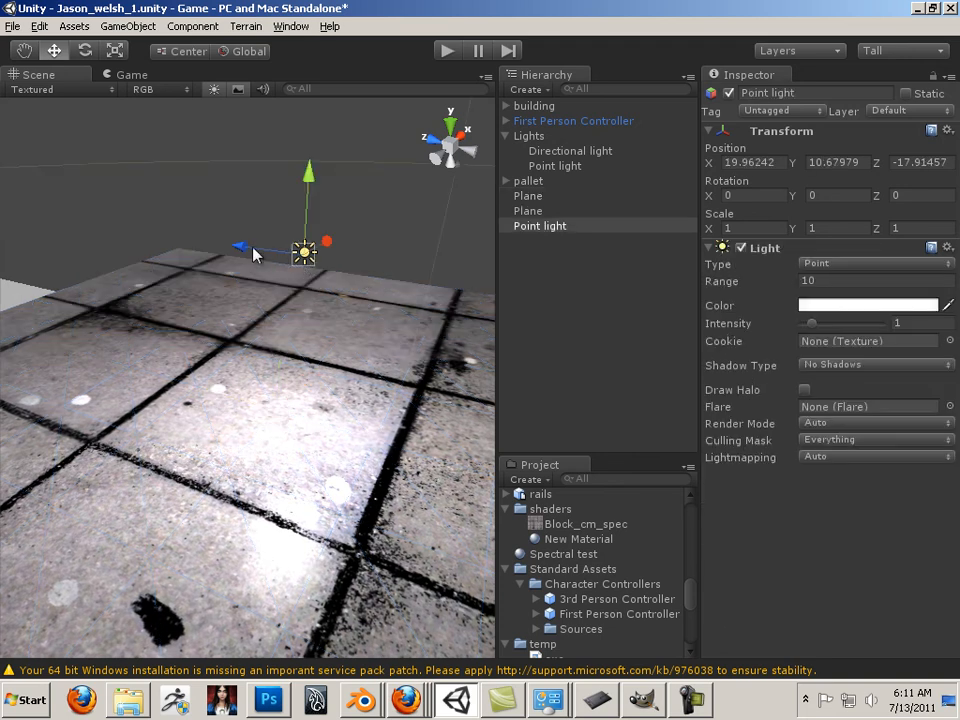
{"action": "left_click_drag", "start_coordinate": [256, 254], "coordinate": [210, 300]}
{"action": "left_click_drag", "start_coordinate": [217, 250], "coordinate": [220, 283]}
{"action": "left_click_drag", "start_coordinate": [174, 330], "coordinate": [112, 371]}
Try white as the specular color of the tiled plane's material, then set it to dark grey with RGB 74.
{"action": "left_click", "coordinate": [440, 551]}
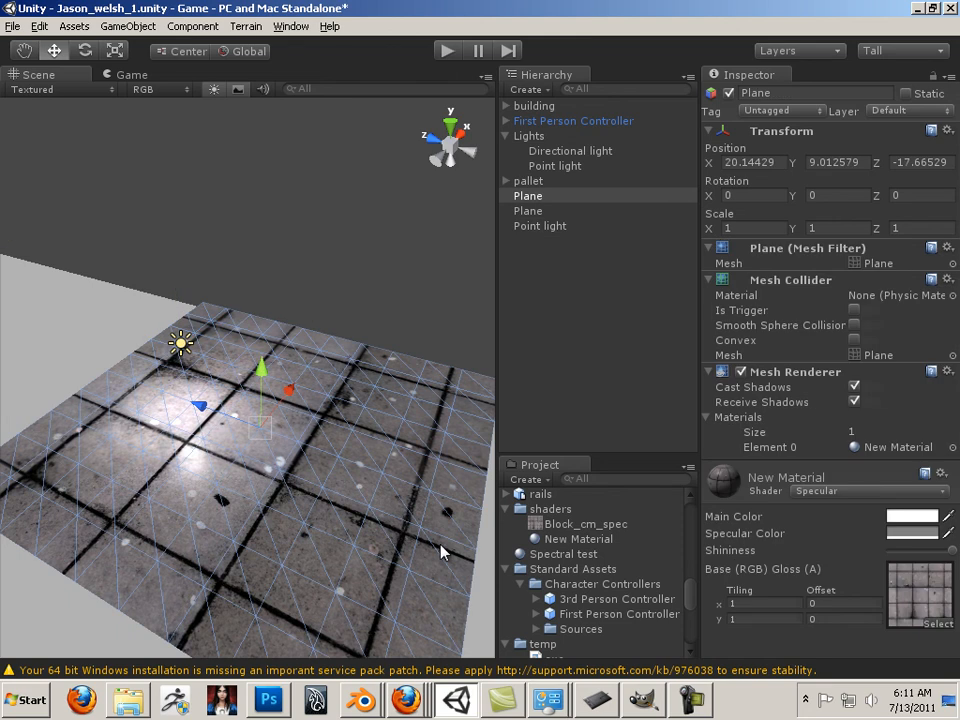
{"action": "left_click", "coordinate": [912, 533]}
{"action": "mouse_move", "coordinate": [72, 176]}
{"action": "left_mouse_down"}
{"action": "mouse_move", "coordinate": [38, 163]}
{"action": "mouse_move", "coordinate": [15, 204]}
{"action": "mouse_move", "coordinate": [15, 74]}
{"action": "left_mouse_up"}
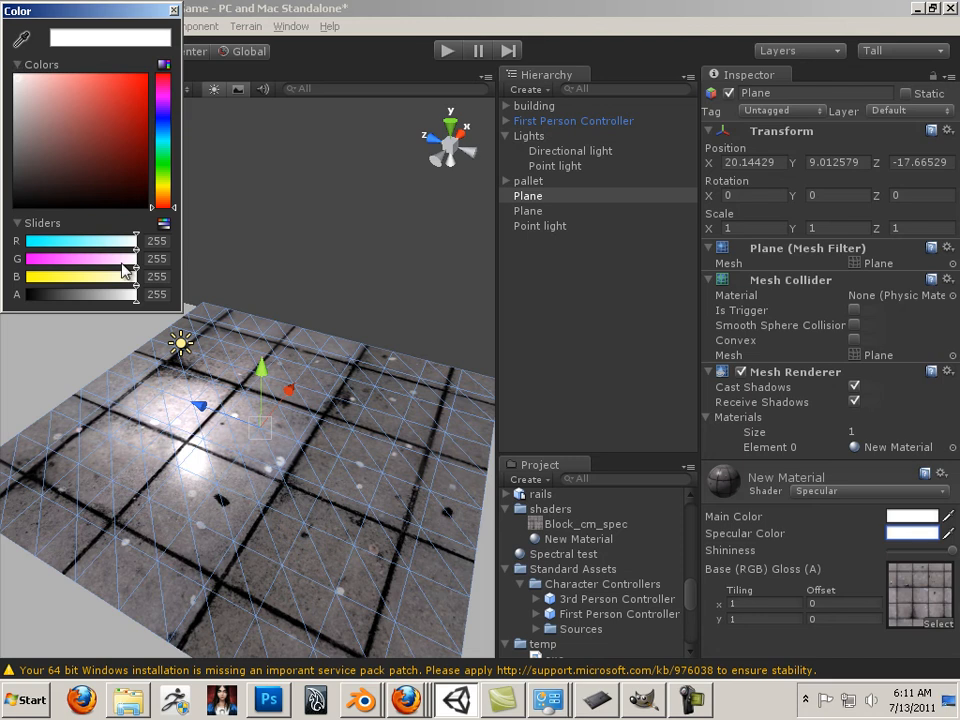
{"action": "mouse_move", "coordinate": [18, 92]}
{"action": "left_mouse_down"}
{"action": "mouse_move", "coordinate": [15, 210]}
{"action": "mouse_move", "coordinate": [17, 167]}
{"action": "left_mouse_up"}
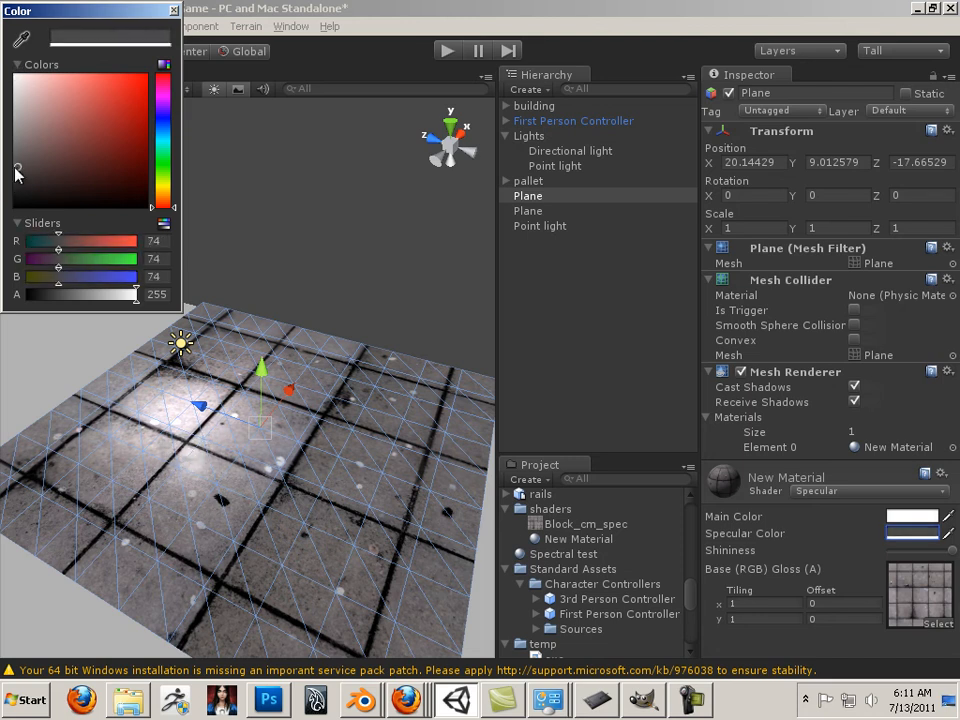
{"action": "left_click", "coordinate": [173, 11]}
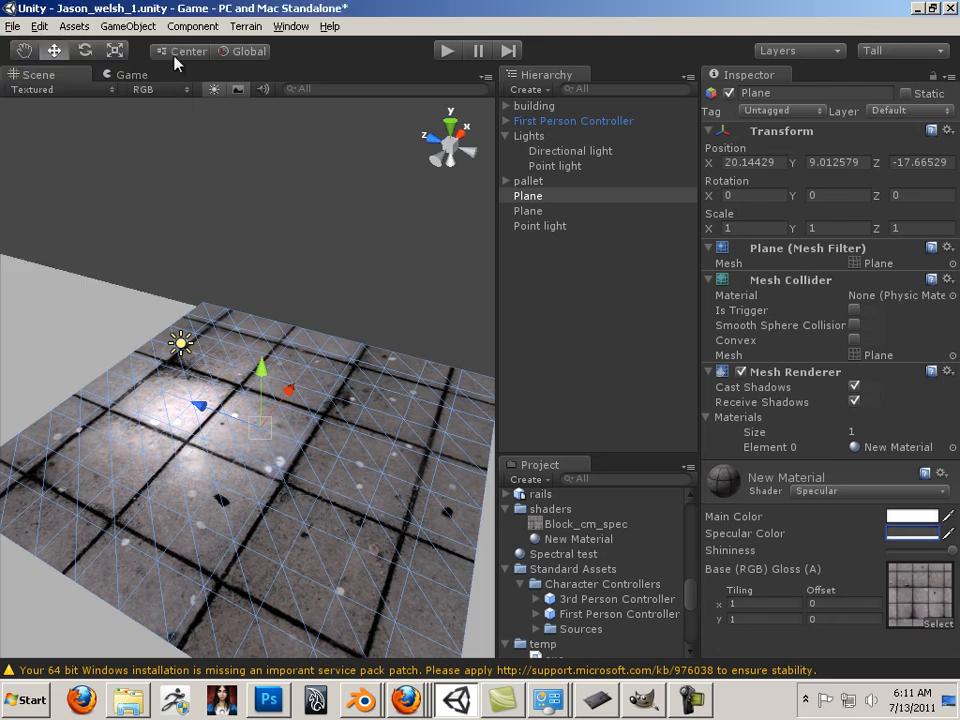
Shift the new point light along the tiled plane to about Z -16.36 to test the specular highlight.
{"action": "left_click", "coordinate": [181, 343]}
{"action": "left_click_drag", "start_coordinate": [146, 340], "coordinate": [155, 384]}
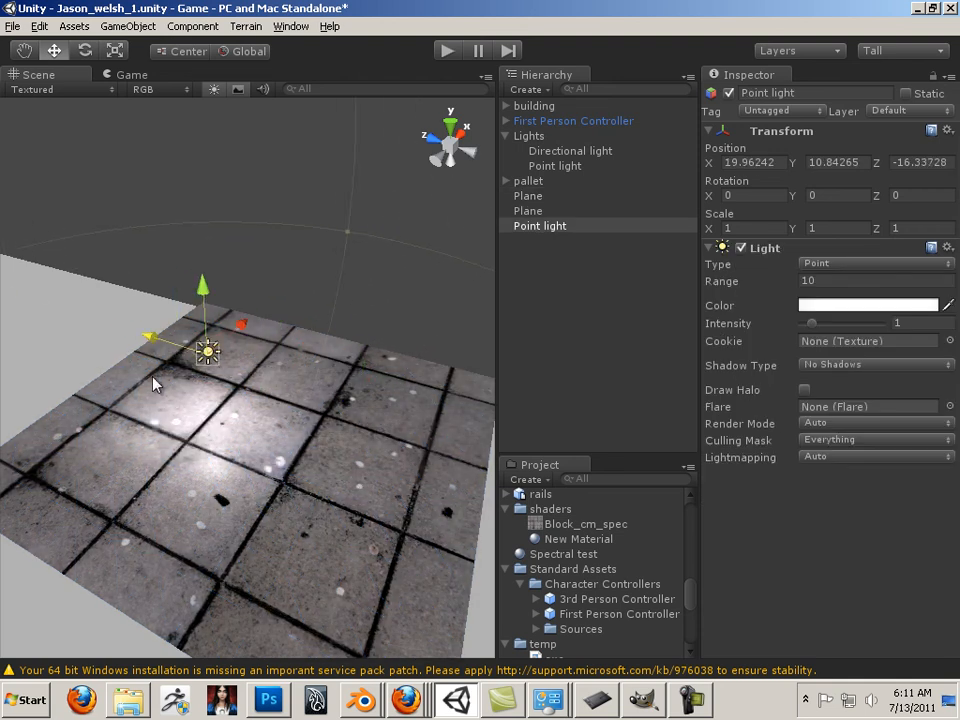
Change the shader of the tiled plane's material to Parallax Specular and review its Normalmap and Heightmap slots.
{"action": "left_click", "coordinate": [242, 439]}
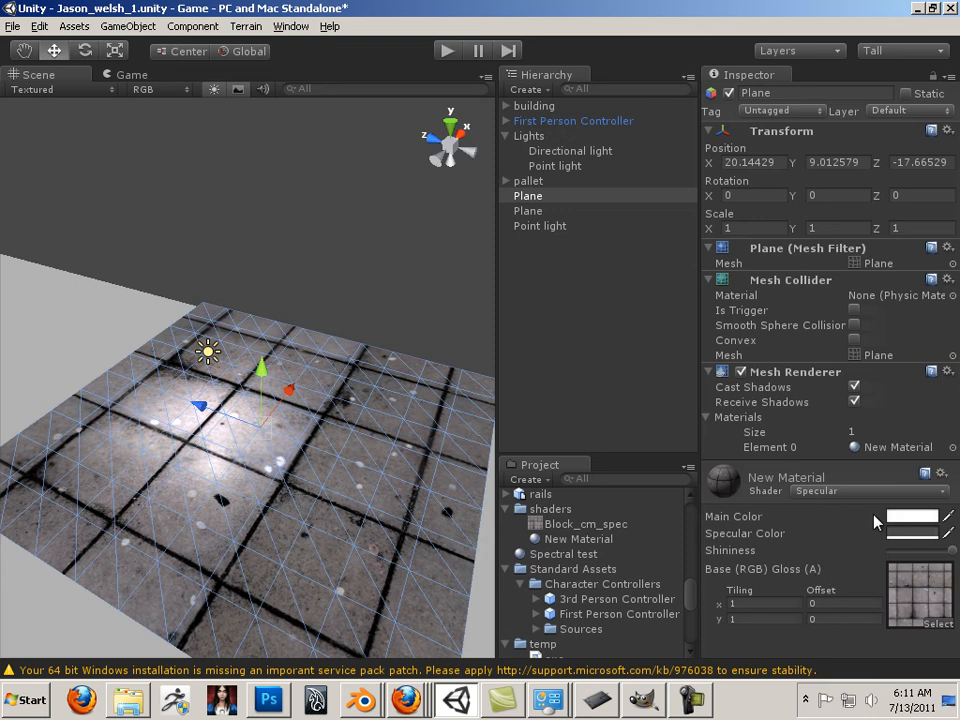
{"action": "left_click", "coordinate": [846, 491]}
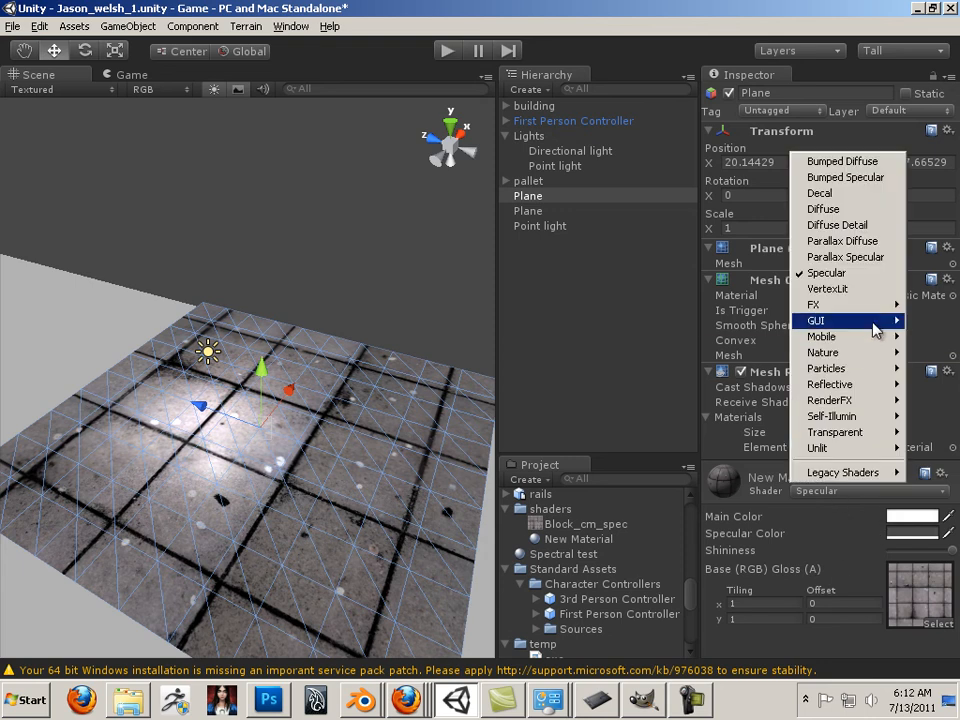
{"action": "left_click", "coordinate": [848, 257]}
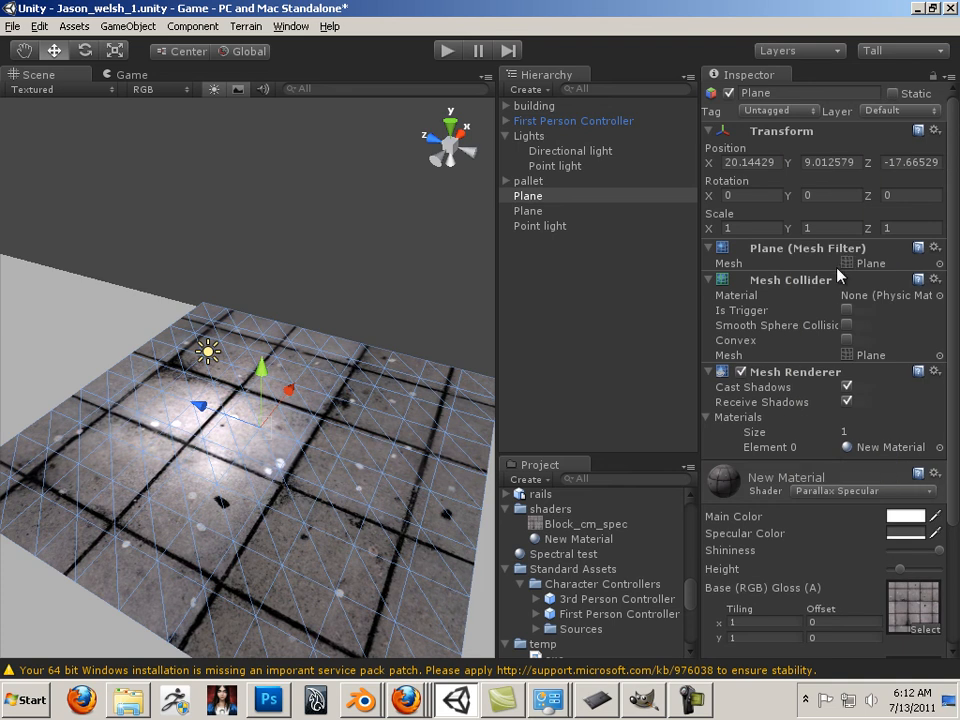
{"action": "scroll", "coordinate": [829, 596], "scroll_direction": "down", "scroll_amount": 4}
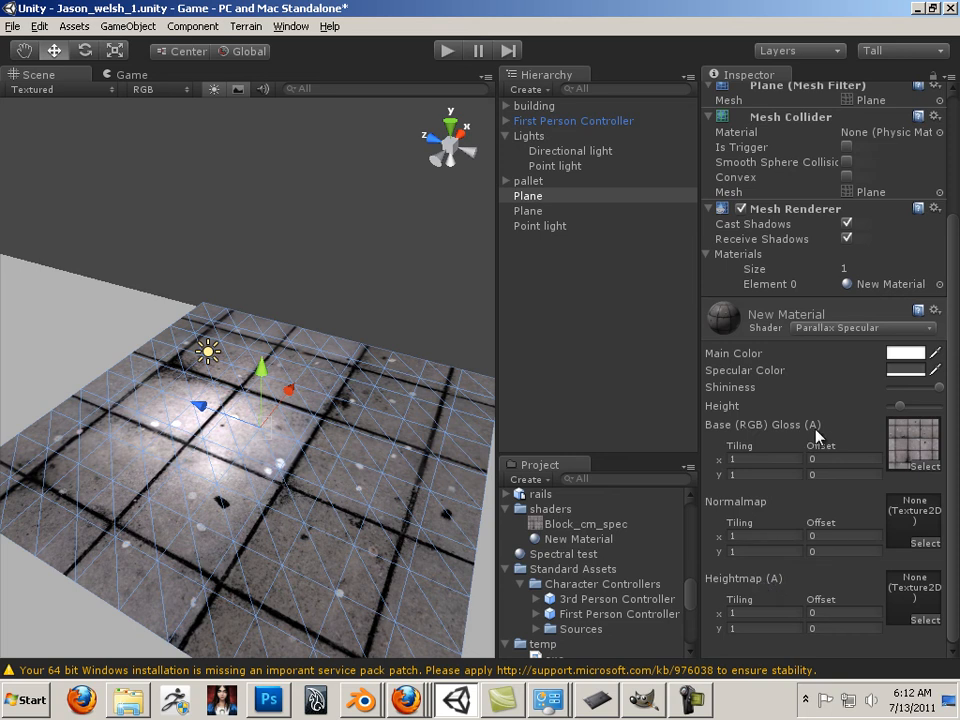
Move the new point light above the tiled plane to about Y 11.04, Z -18.20 to test the highlight.
{"action": "left_click", "coordinate": [207, 352]}
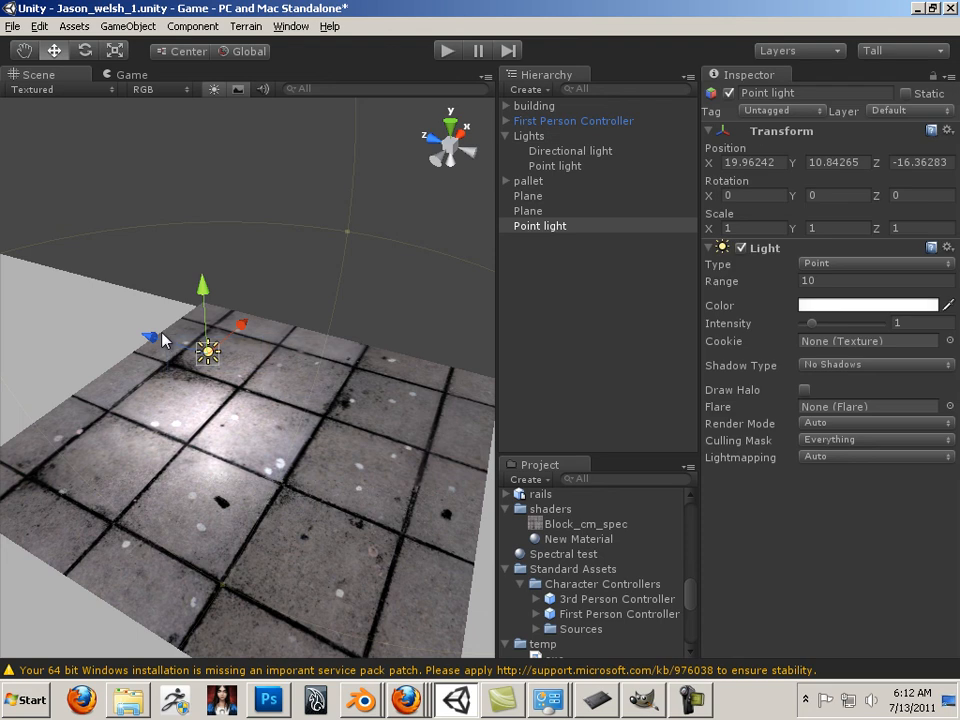
{"action": "left_click_drag", "start_coordinate": [155, 337], "coordinate": [191, 386]}
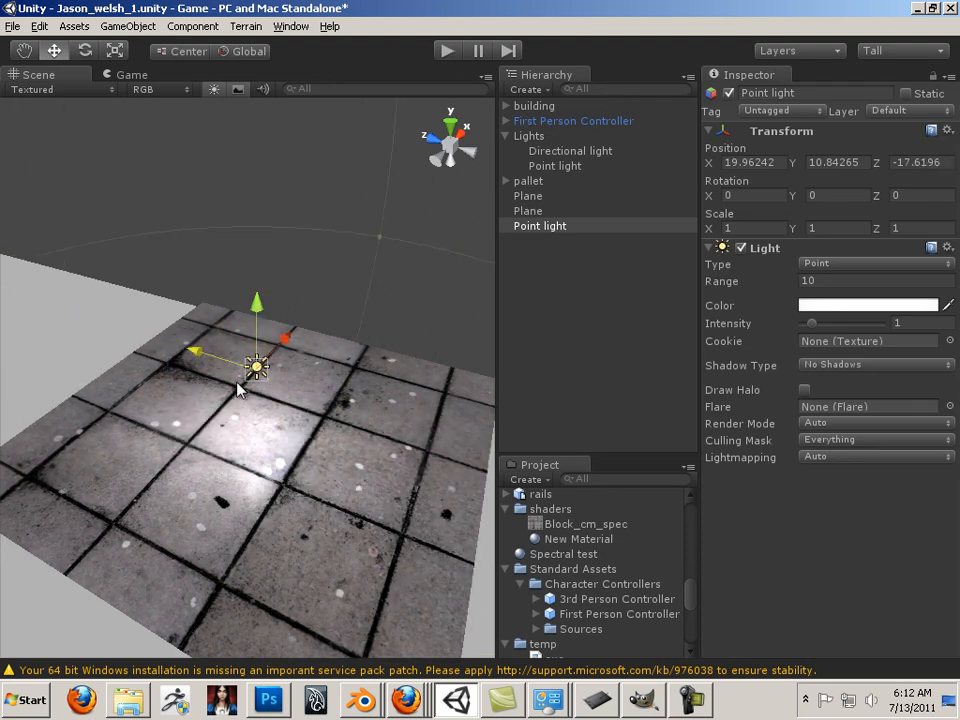
{"action": "left_click_drag", "start_coordinate": [257, 320], "coordinate": [274, 302]}
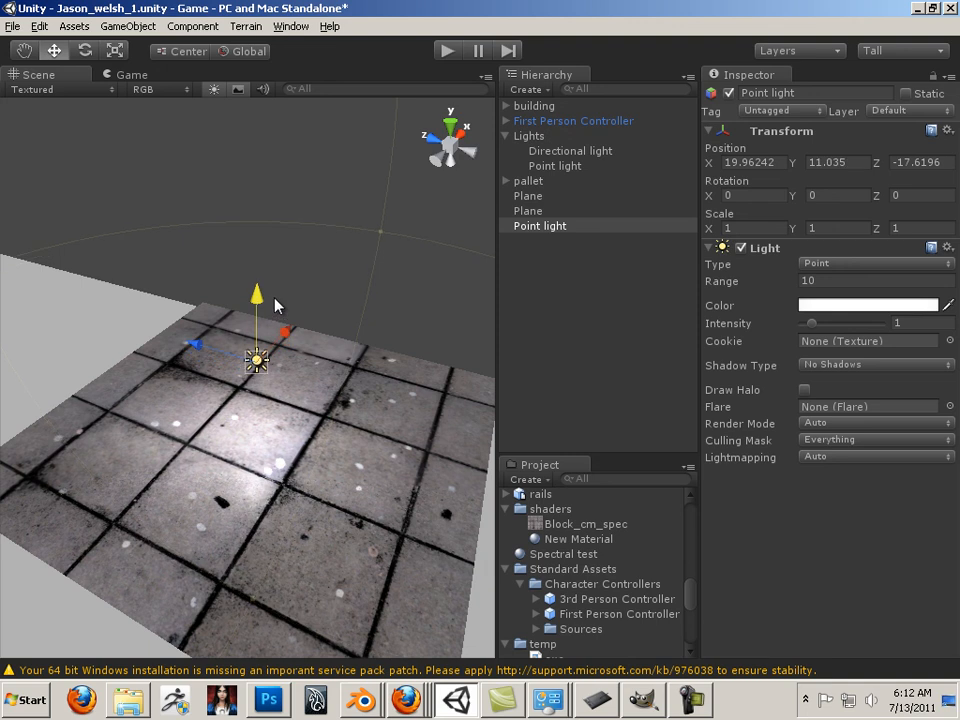
{"action": "left_click_drag", "start_coordinate": [197, 339], "coordinate": [221, 354]}
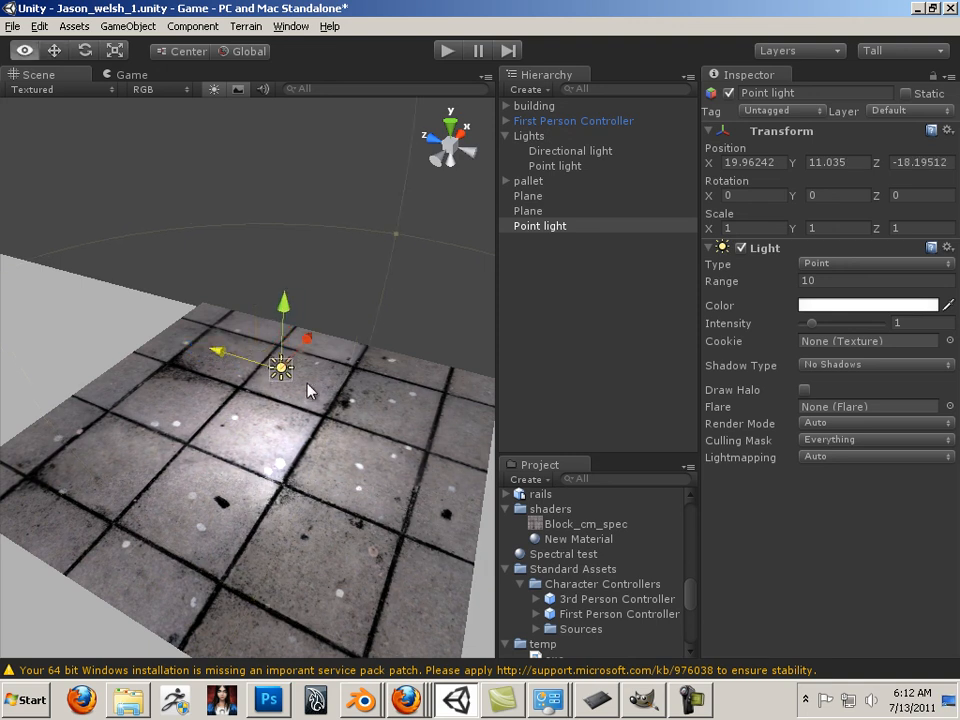
Reposition the new point light over the tiled plane and raise it, to about X 18.08, Y 11.43, Z -19.37.
{"action": "left_click_drag", "start_coordinate": [315, 393], "coordinate": [257, 401], "text": "alt"}
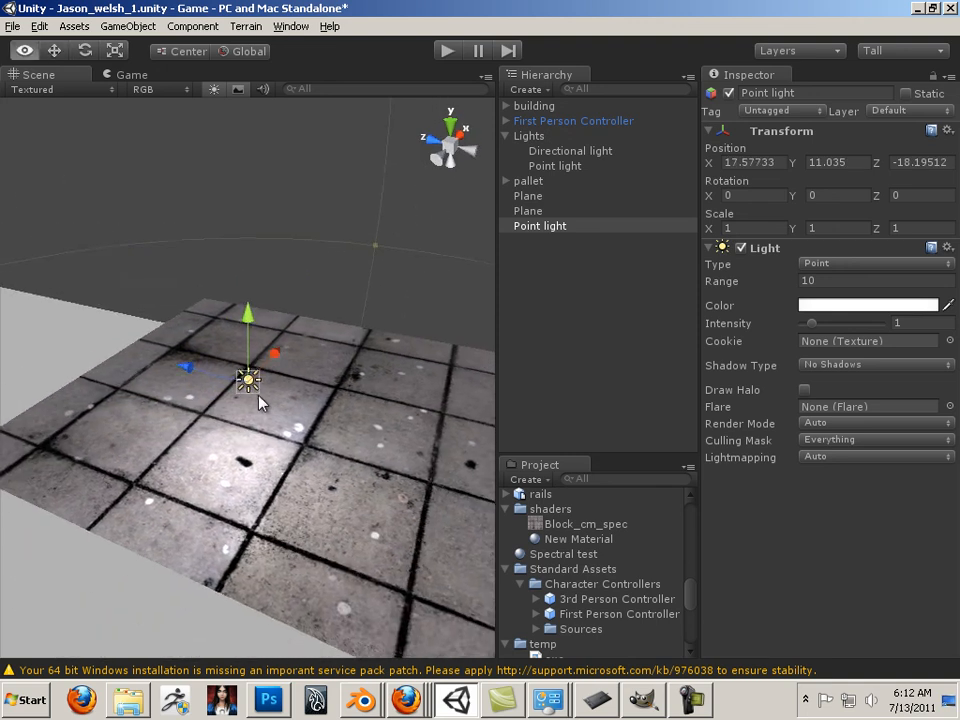
{"action": "scroll", "coordinate": [259, 401], "scroll_direction": "up", "scroll_amount": 1}
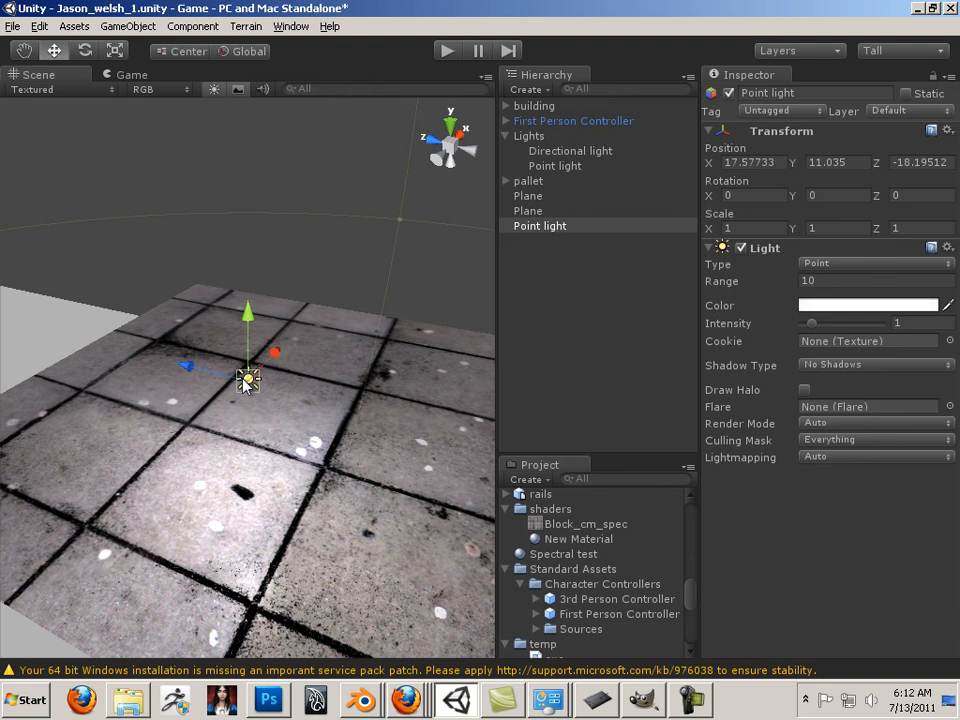
{"action": "left_click_drag", "start_coordinate": [244, 378], "coordinate": [360, 393]}
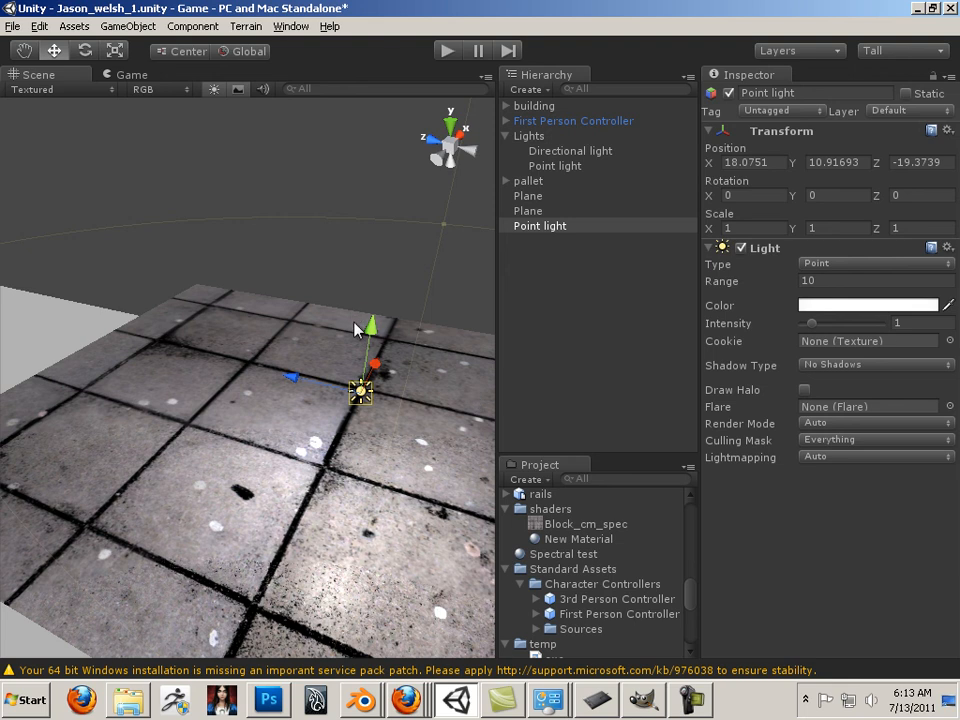
{"action": "left_click_drag", "start_coordinate": [373, 337], "coordinate": [385, 306]}
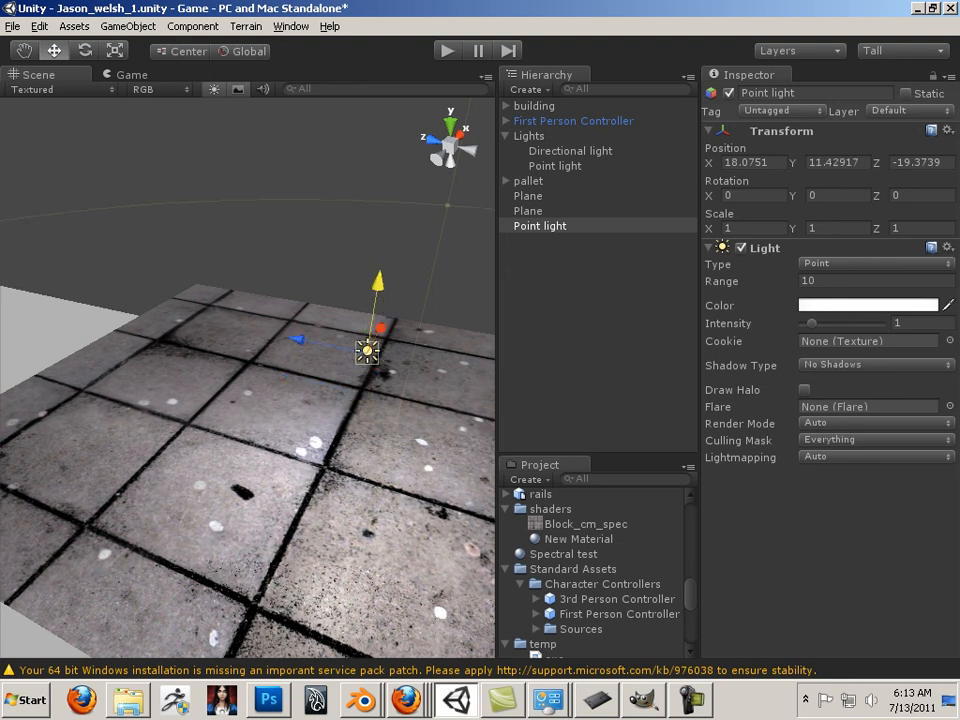